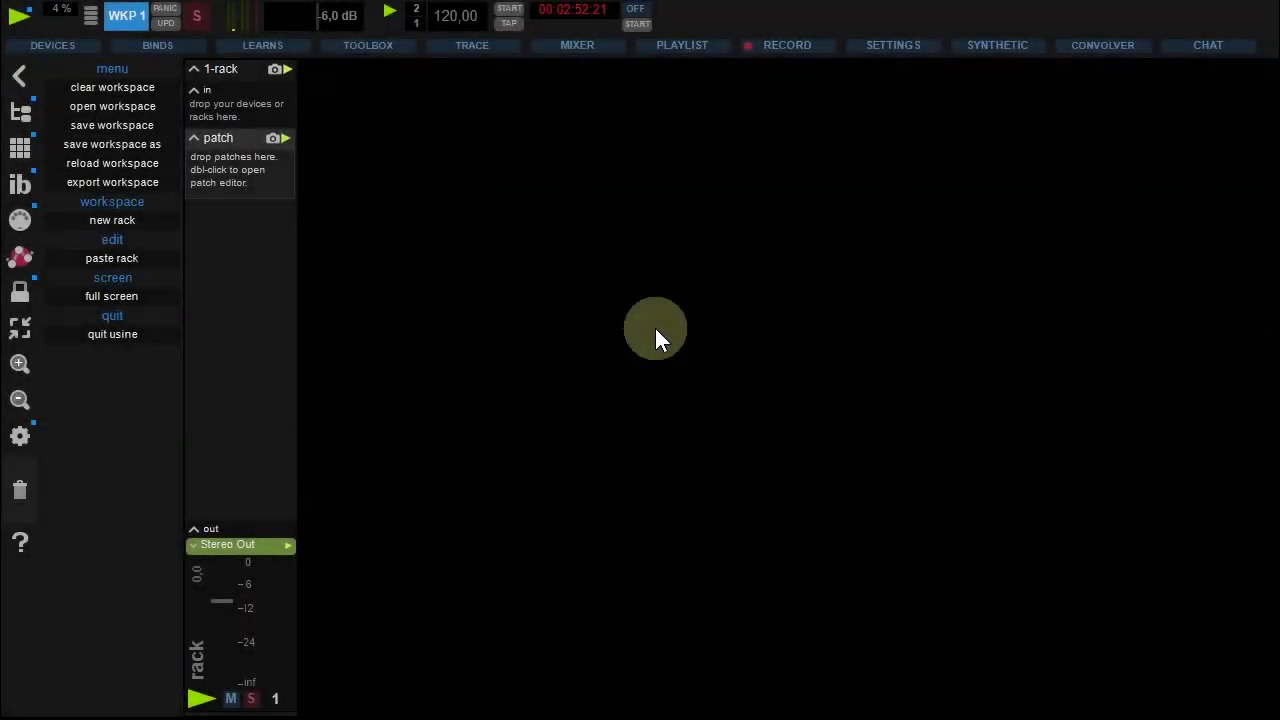
# Step: Set Setup's record out folder to D:\Usine record out and close the settings
pyautogui.click(20, 436)
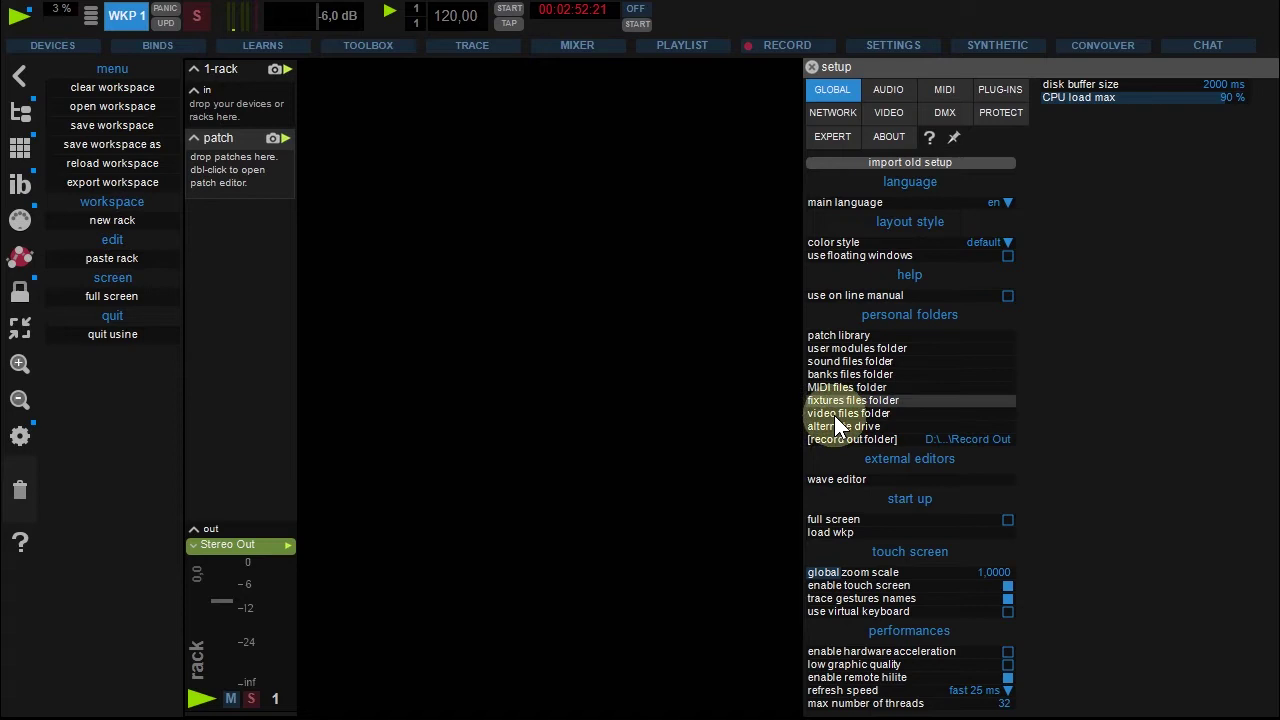
pyautogui.click(840, 440)
pyautogui.moveTo(880, 417); pyautogui.dragTo(594, 263)
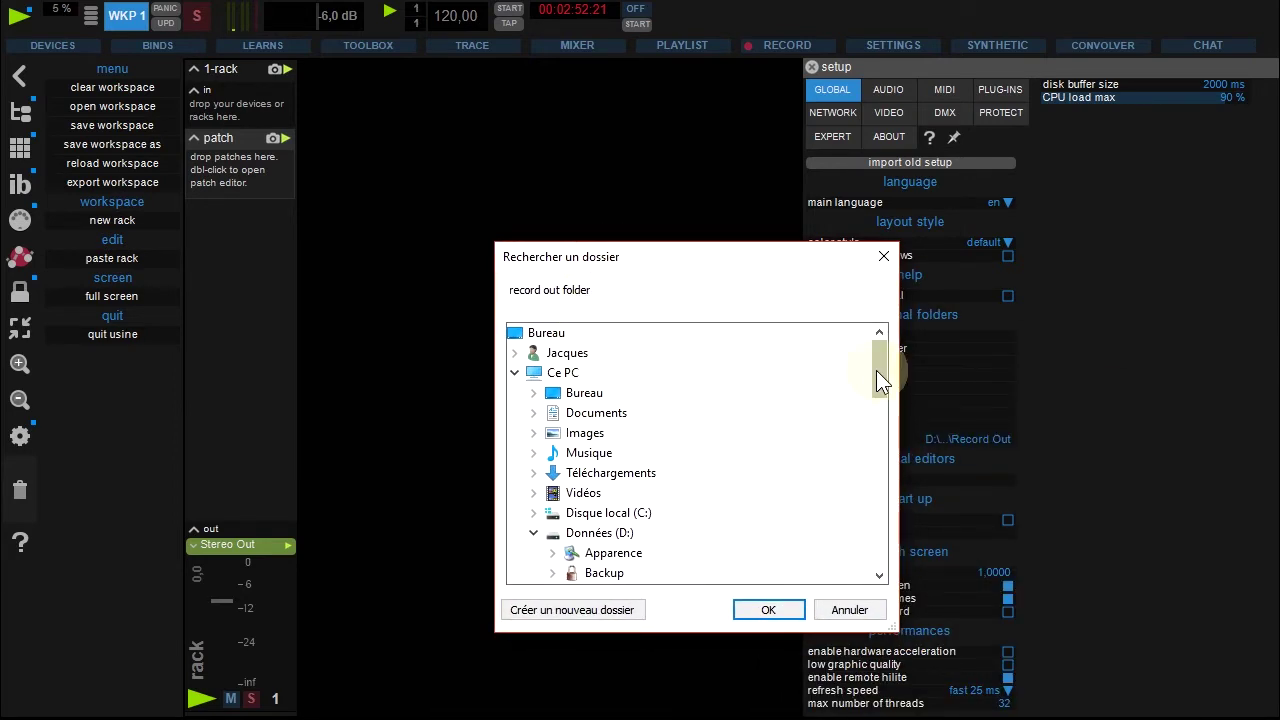
pyautogui.moveTo(880, 372); pyautogui.dragTo(876, 548)
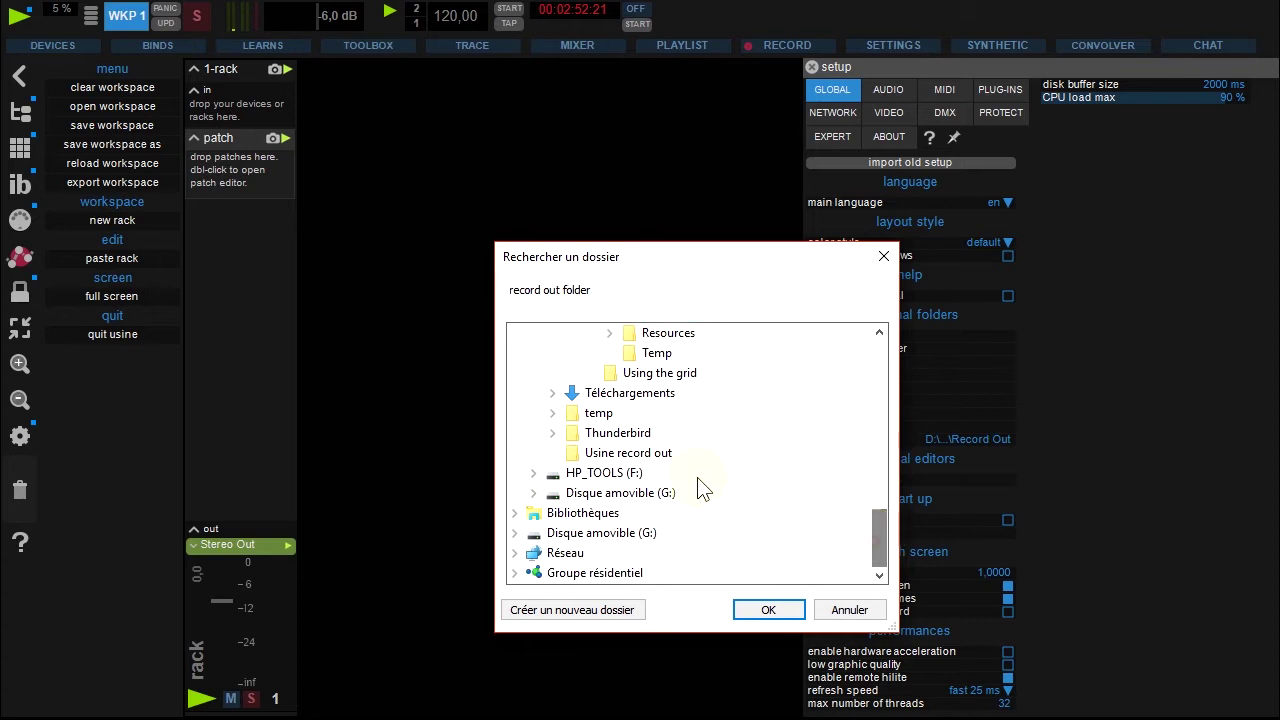
pyautogui.click(650, 455)
pyautogui.click(766, 609)
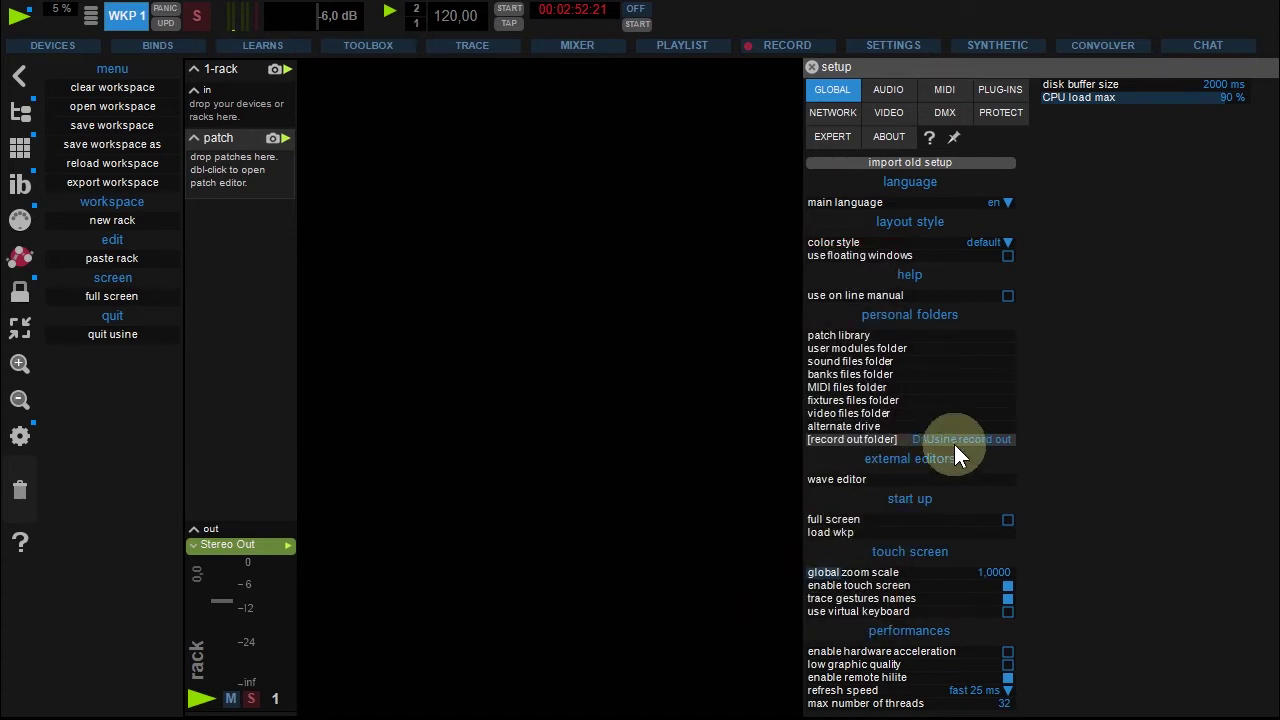
pyautogui.click(811, 67)
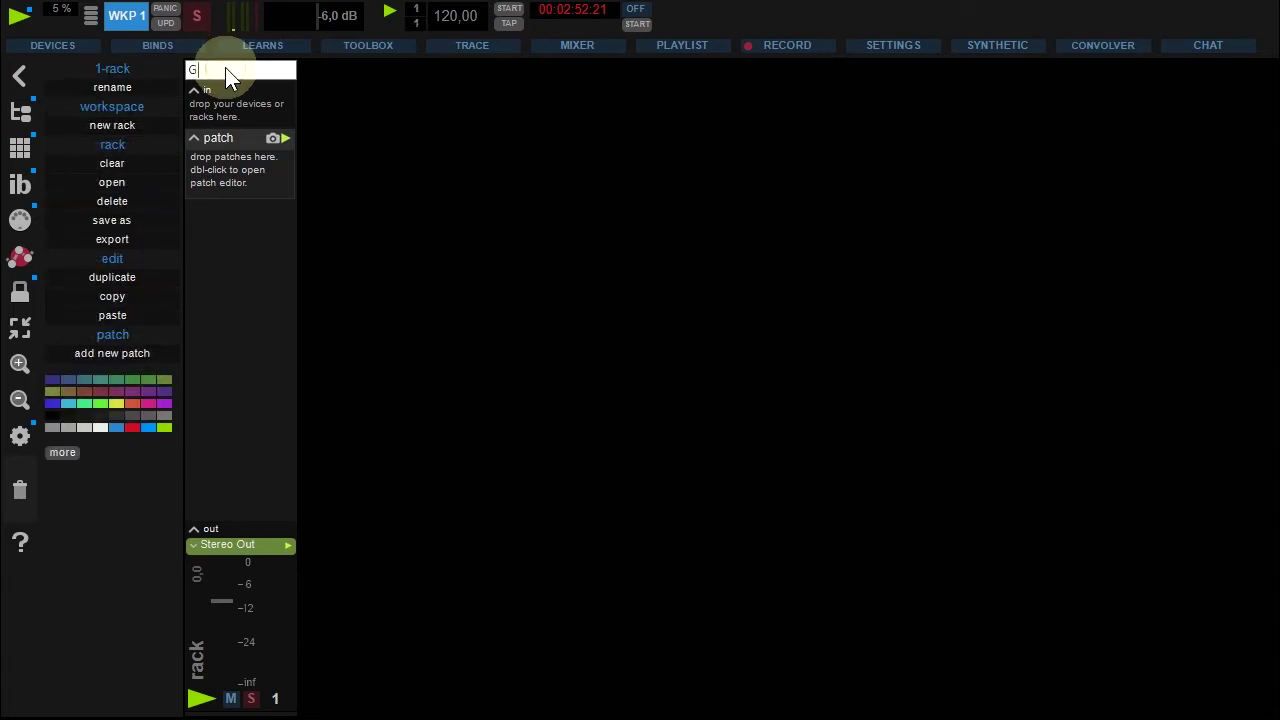
# Step: Name the first rack GROOVE and give its header an orange-red colour
pyautogui.write('GROOVE')
pyautogui.press('Return')
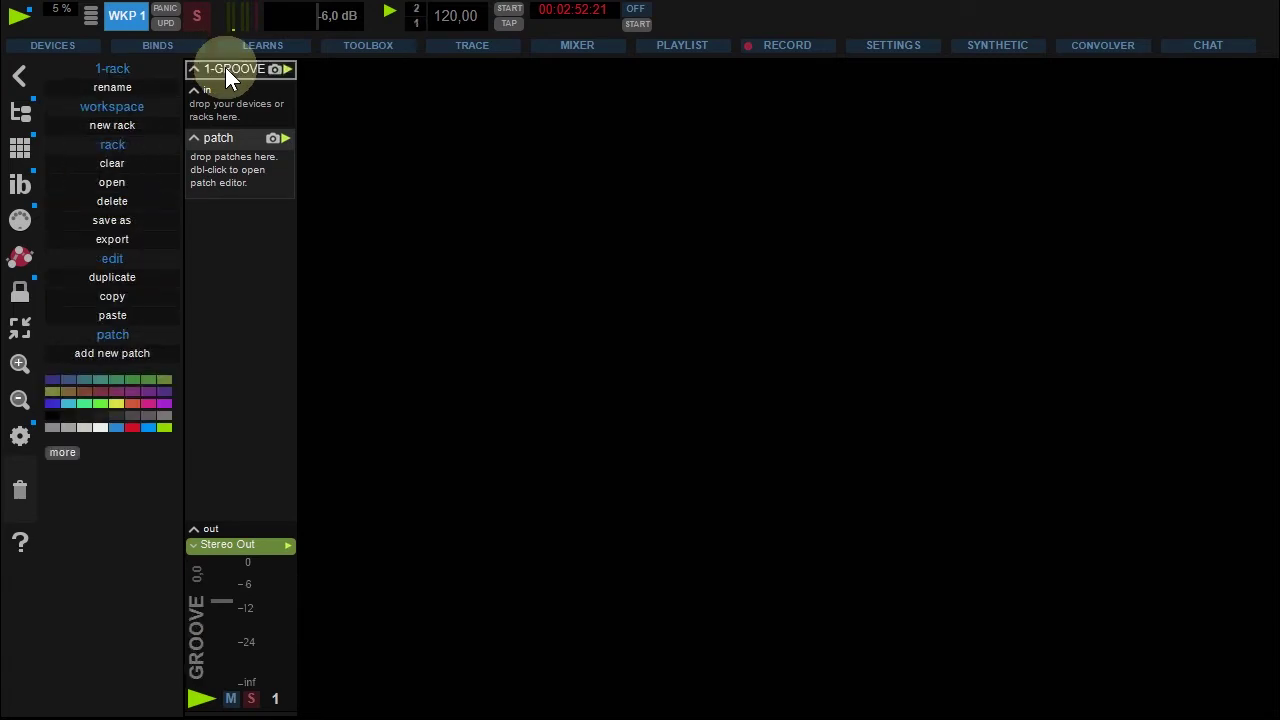
pyautogui.click(133, 404)
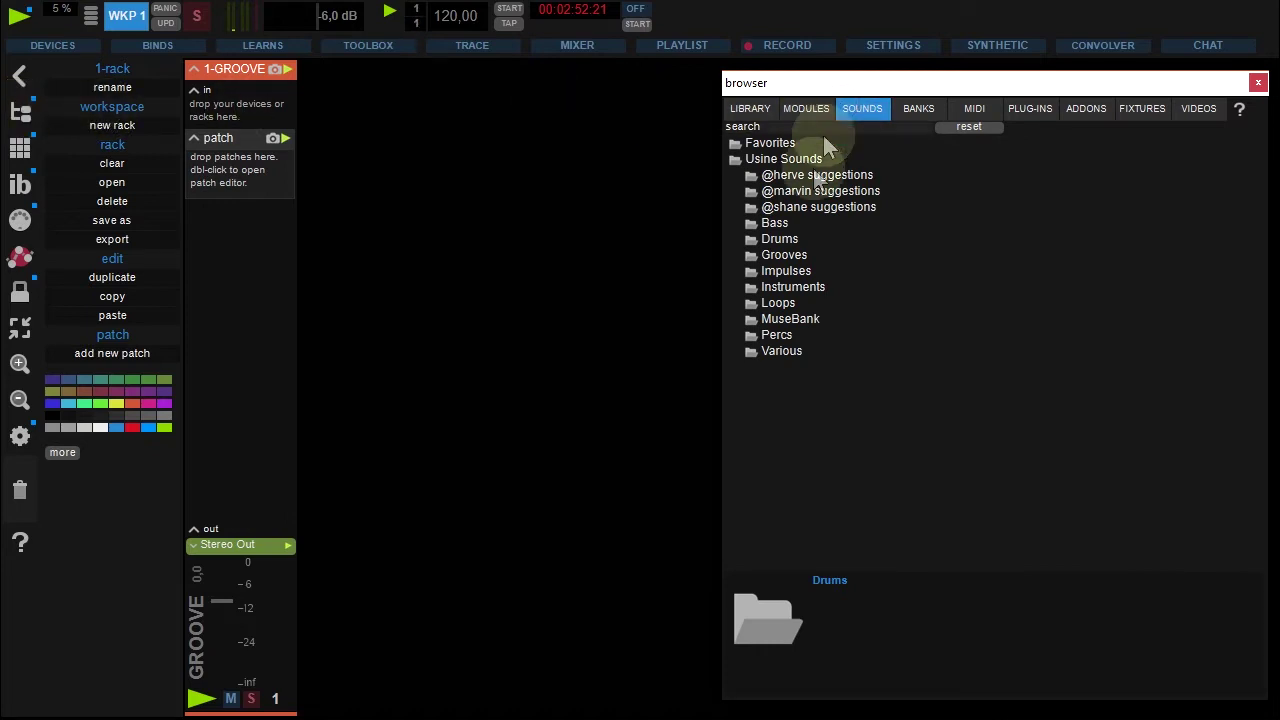
# Step: Load gr4.wav from Grooves into GROOVE as a Normal Sampler, set it looping, and collapse it
pyautogui.click(786, 255)
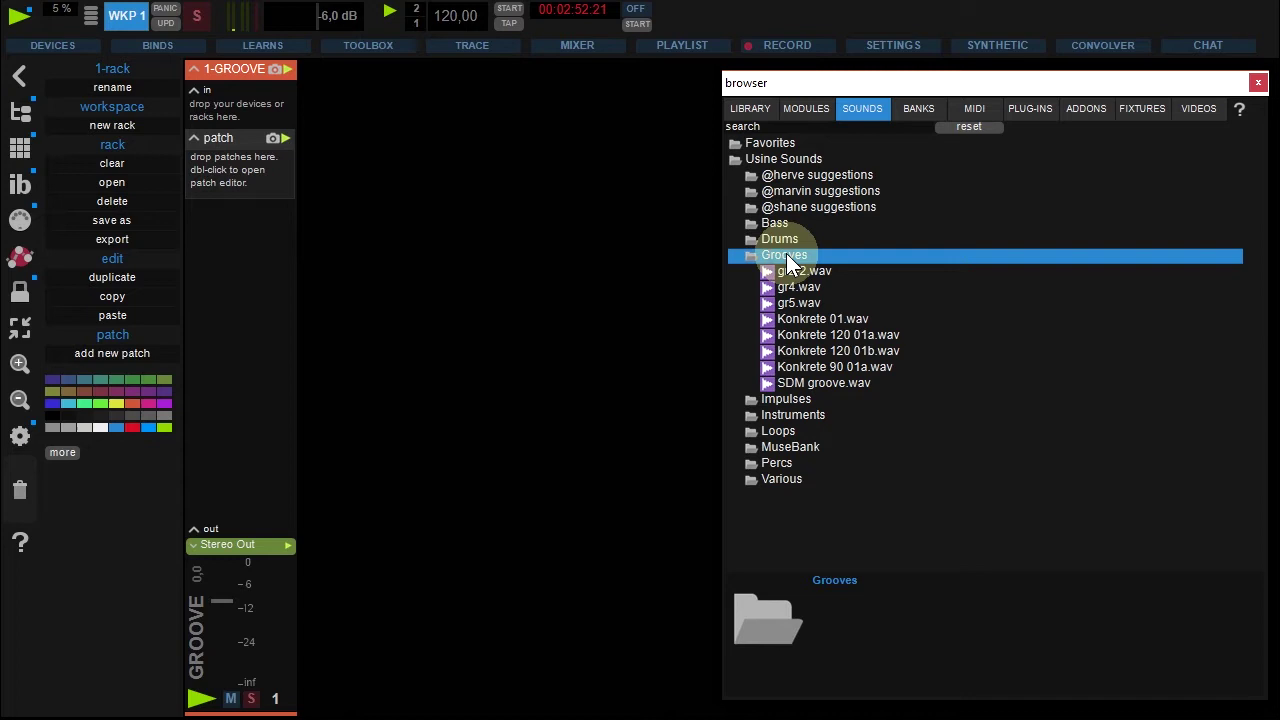
pyautogui.moveTo(800, 287); pyautogui.dragTo(243, 183)
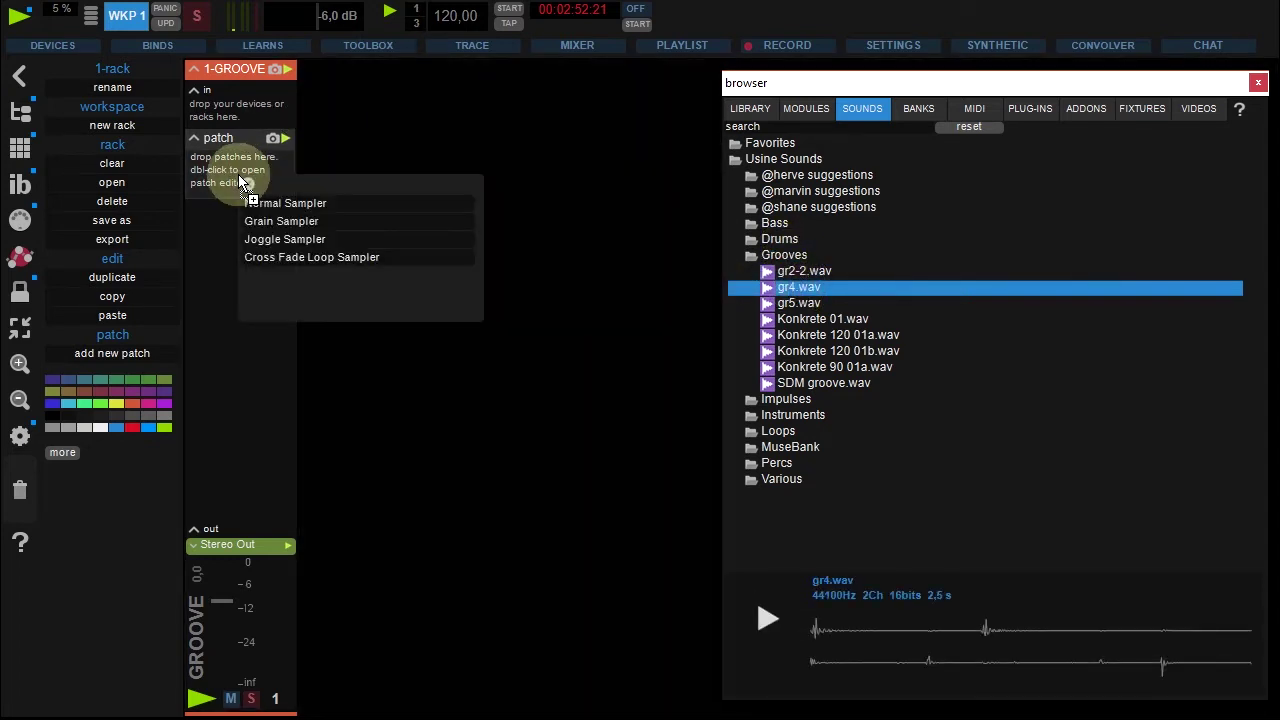
pyautogui.click(342, 203)
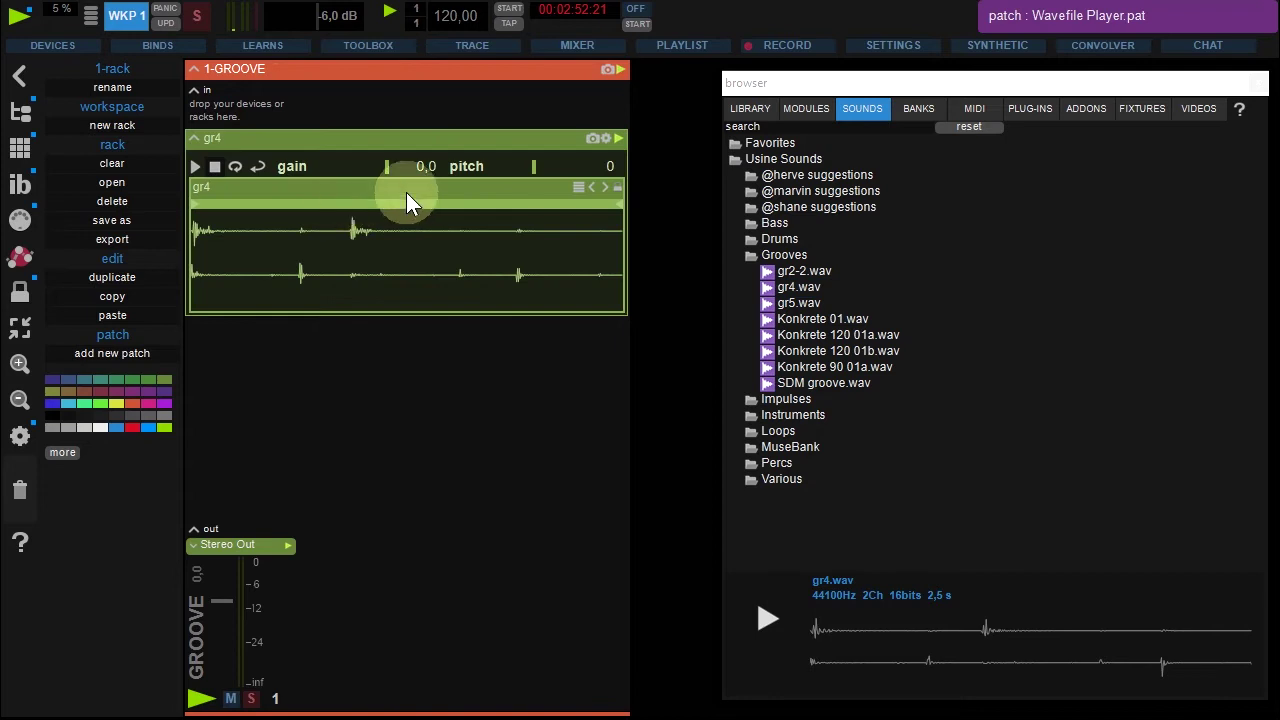
pyautogui.click(1252, 84)
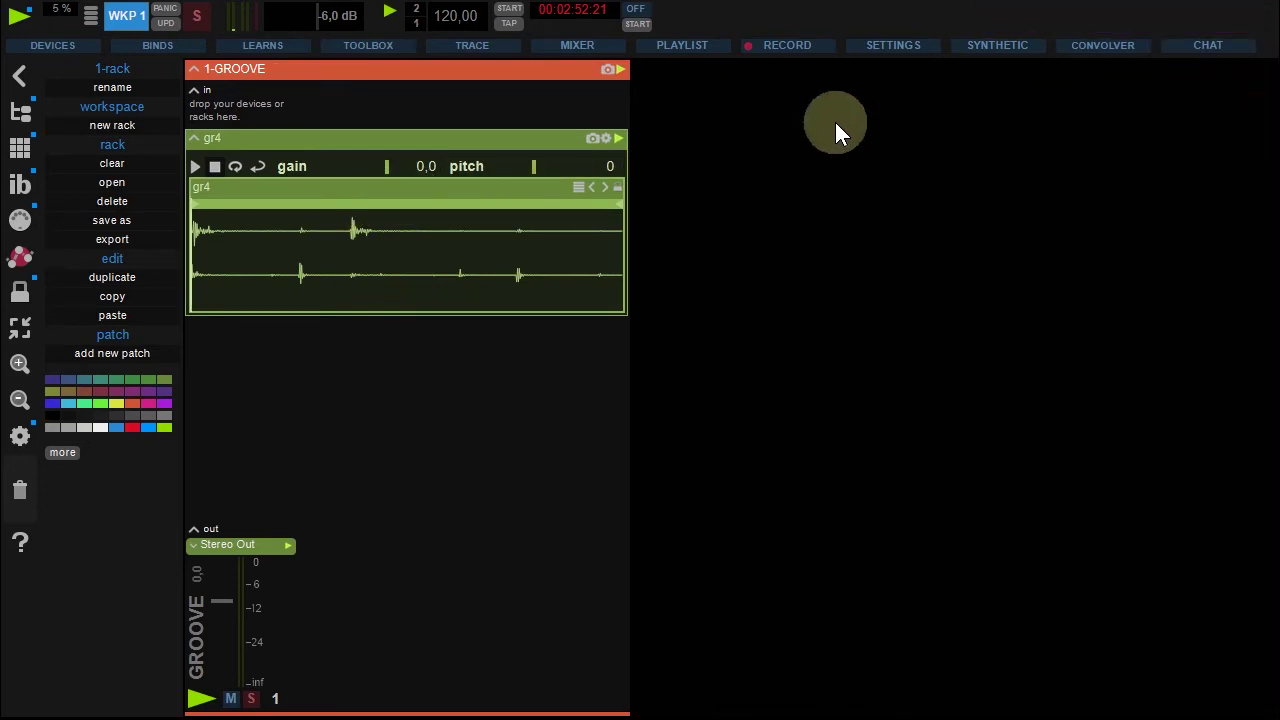
pyautogui.click(237, 167)
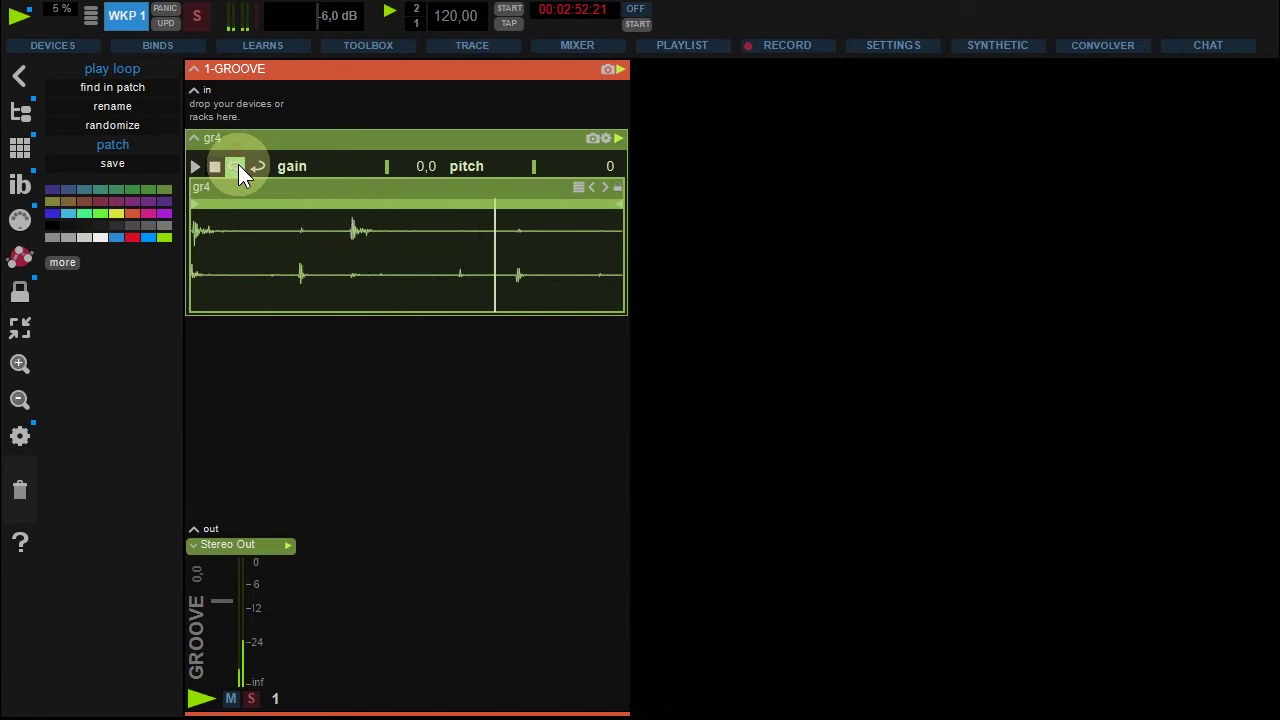
pyautogui.click(194, 140)
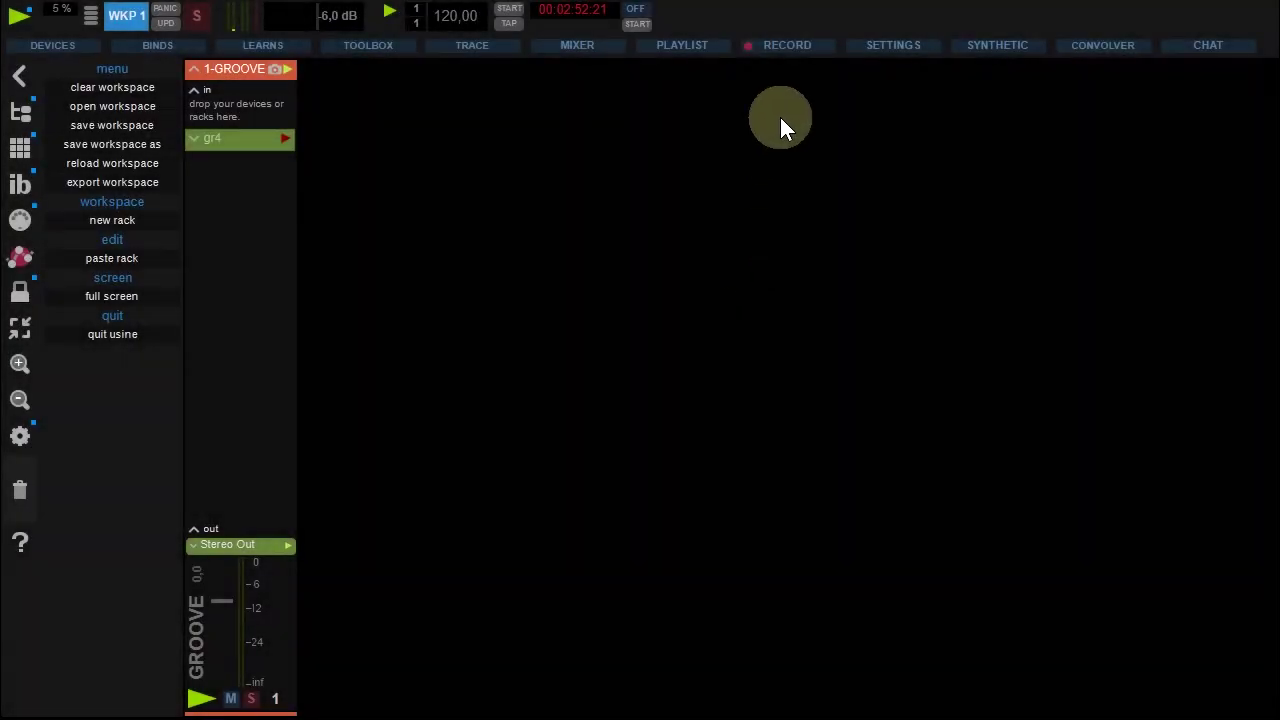
# Step: In the RECORD window, replace Stereo Out with the 1-GROOVE rack as the recording source
pyautogui.click(789, 46)
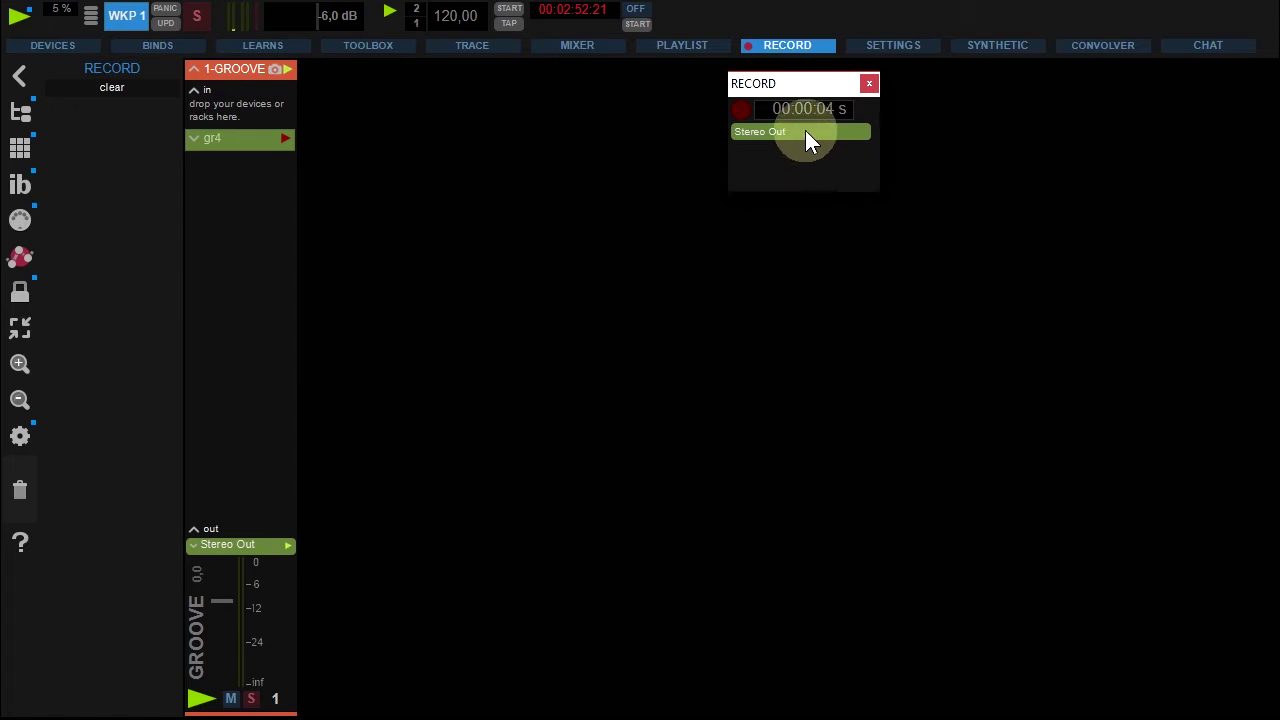
pyautogui.moveTo(806, 131); pyautogui.dragTo(27, 505)
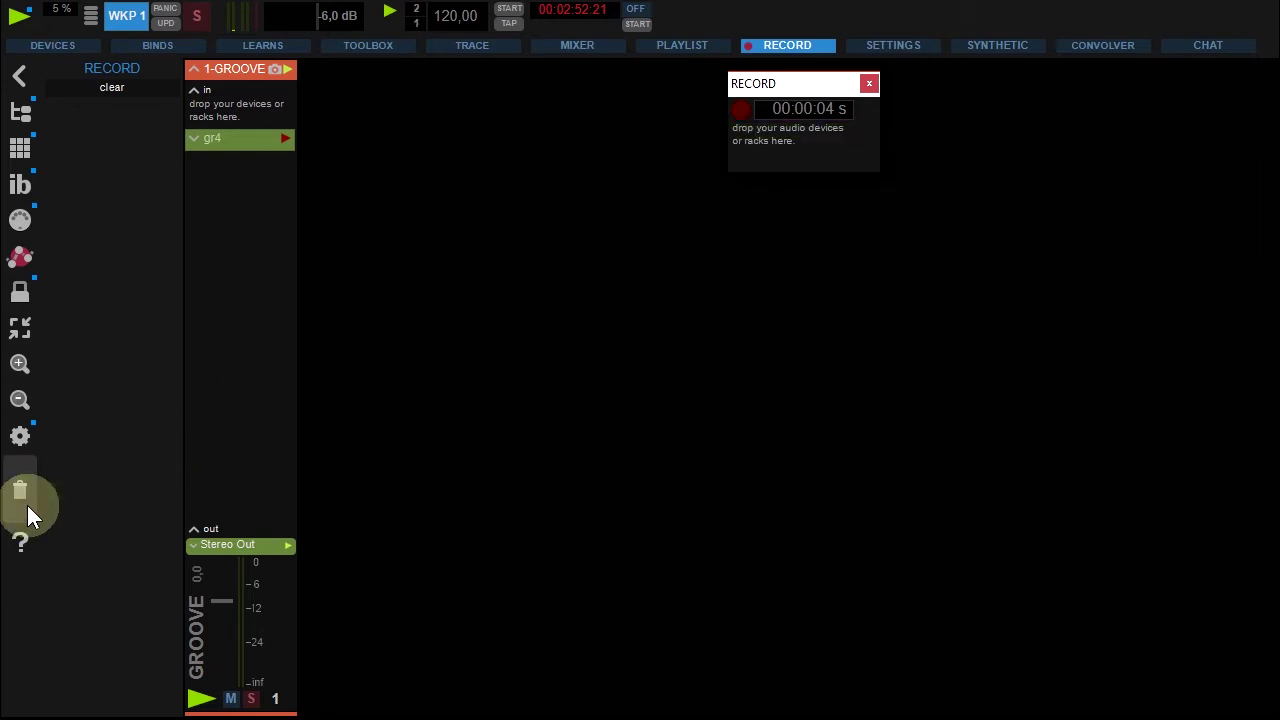
pyautogui.moveTo(233, 72); pyautogui.dragTo(782, 160)
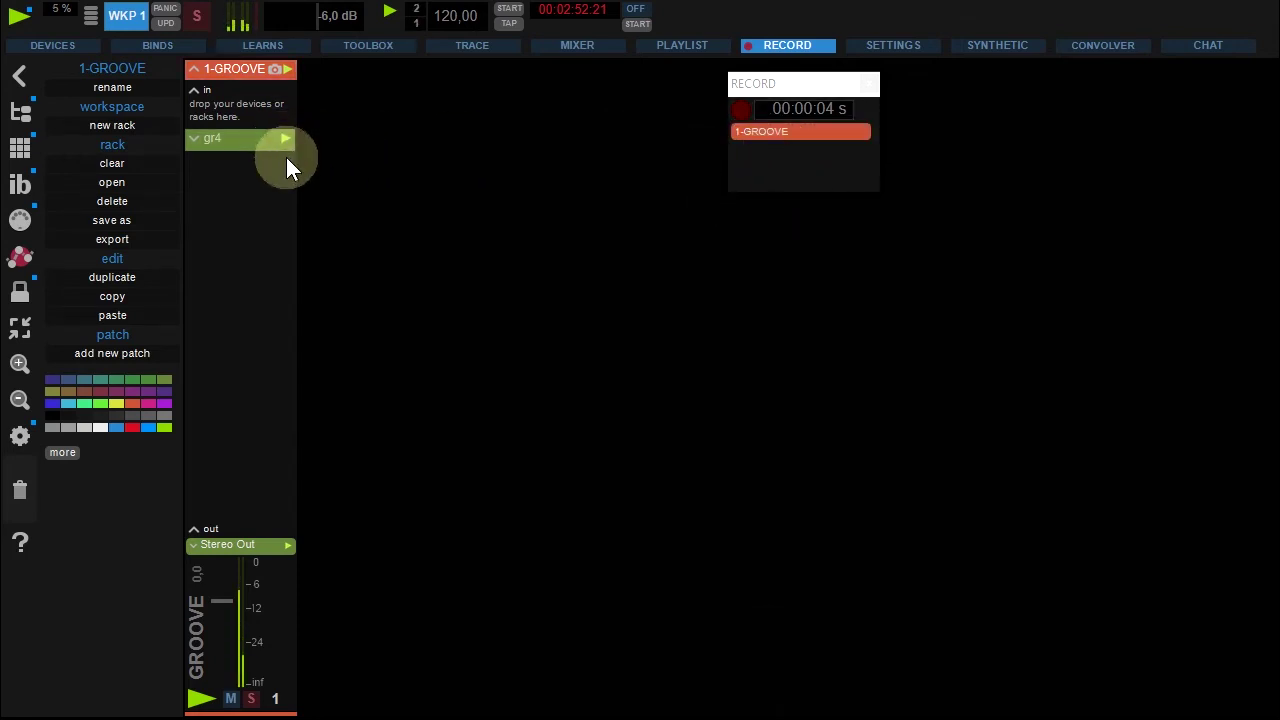
# Step: Record about 4 seconds of the 1-GROOVE rack and save the take as PROJECT
pyautogui.click(733, 109)
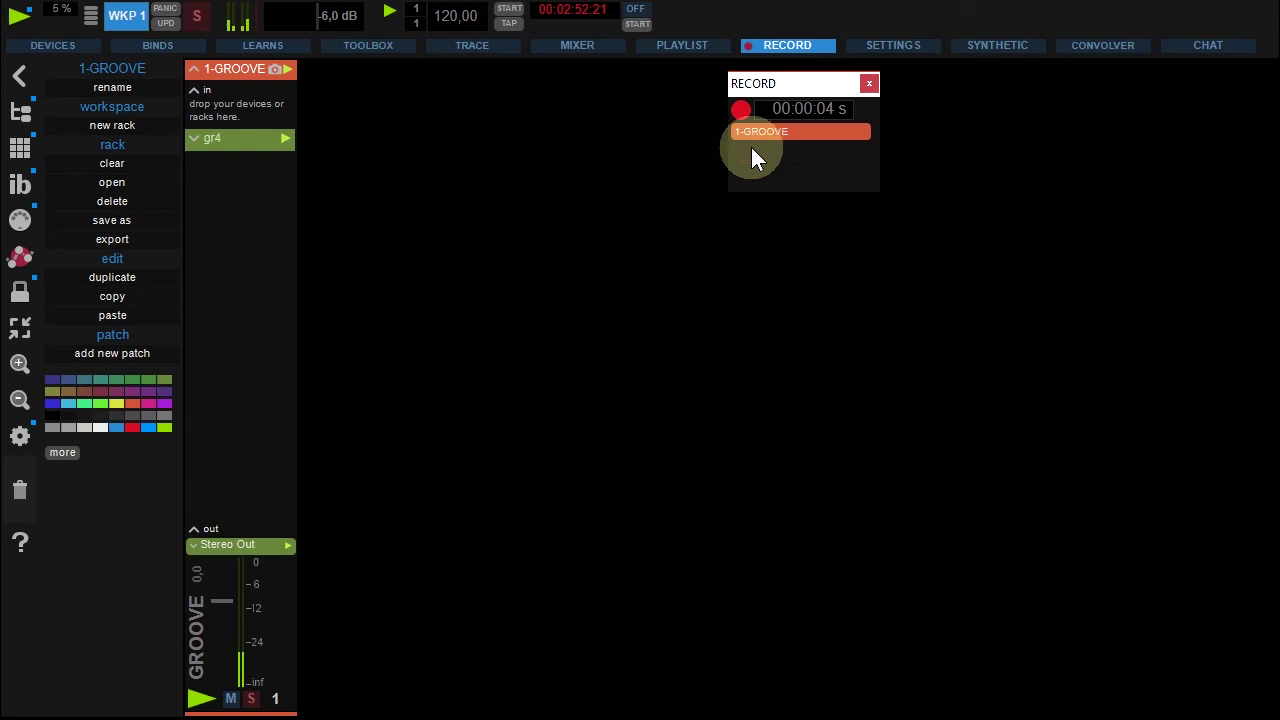
pyautogui.click(742, 110)
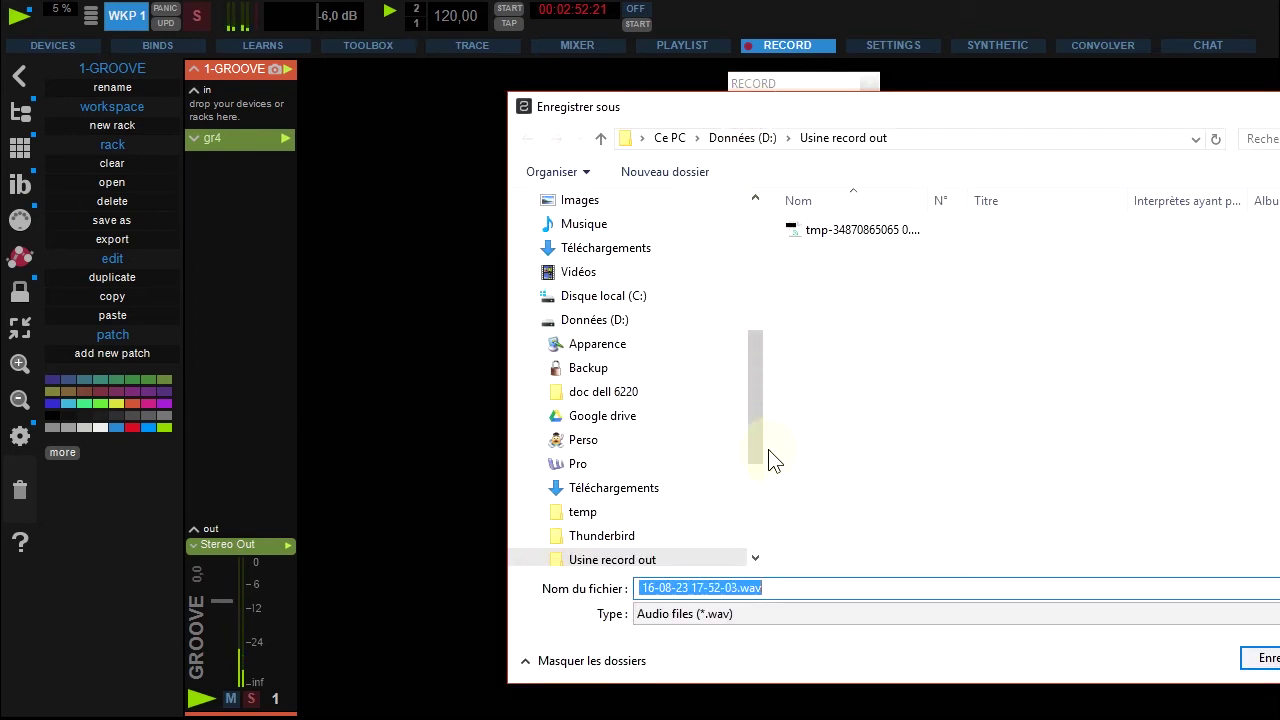
pyautogui.write('PRO')
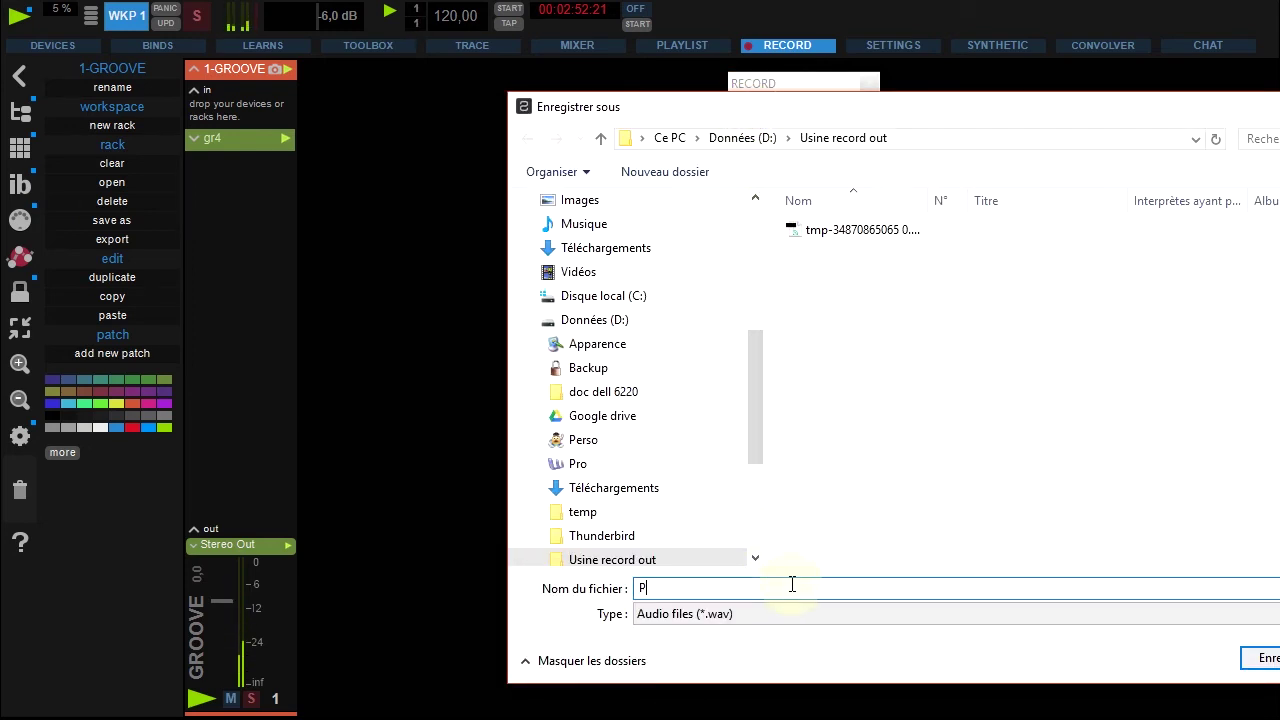
pyautogui.write('JECT')
pyautogui.press('Return')
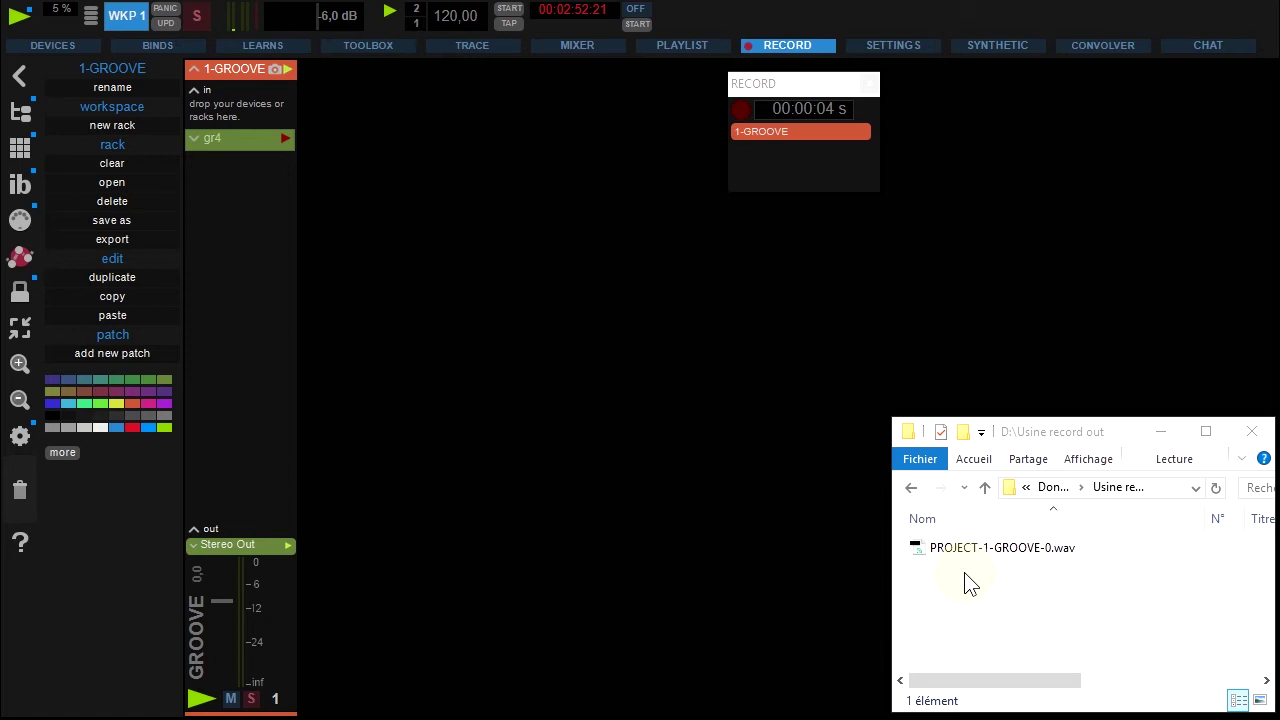
pyautogui.click(1010, 548)
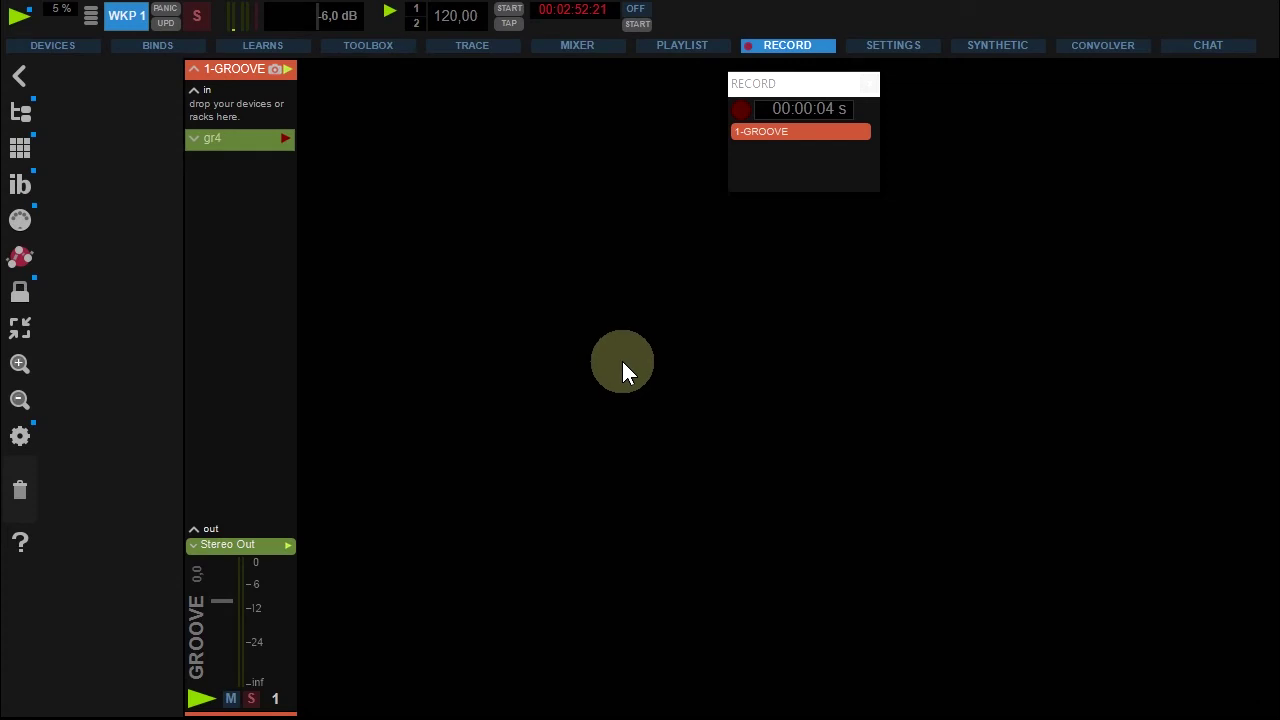
# Step: Drop the Library's Audio FX > Reverb patch into the second rack on the 0-large hall preset
pyautogui.click(67, 47)
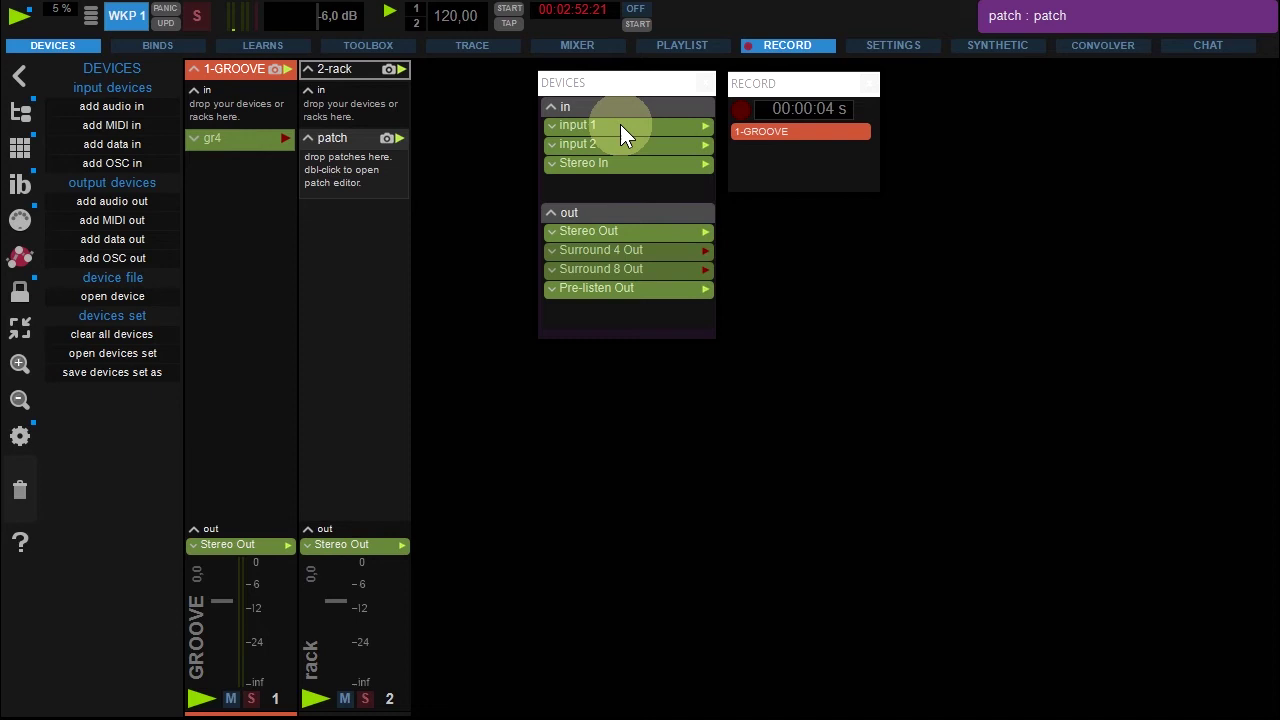
pyautogui.click(21, 116)
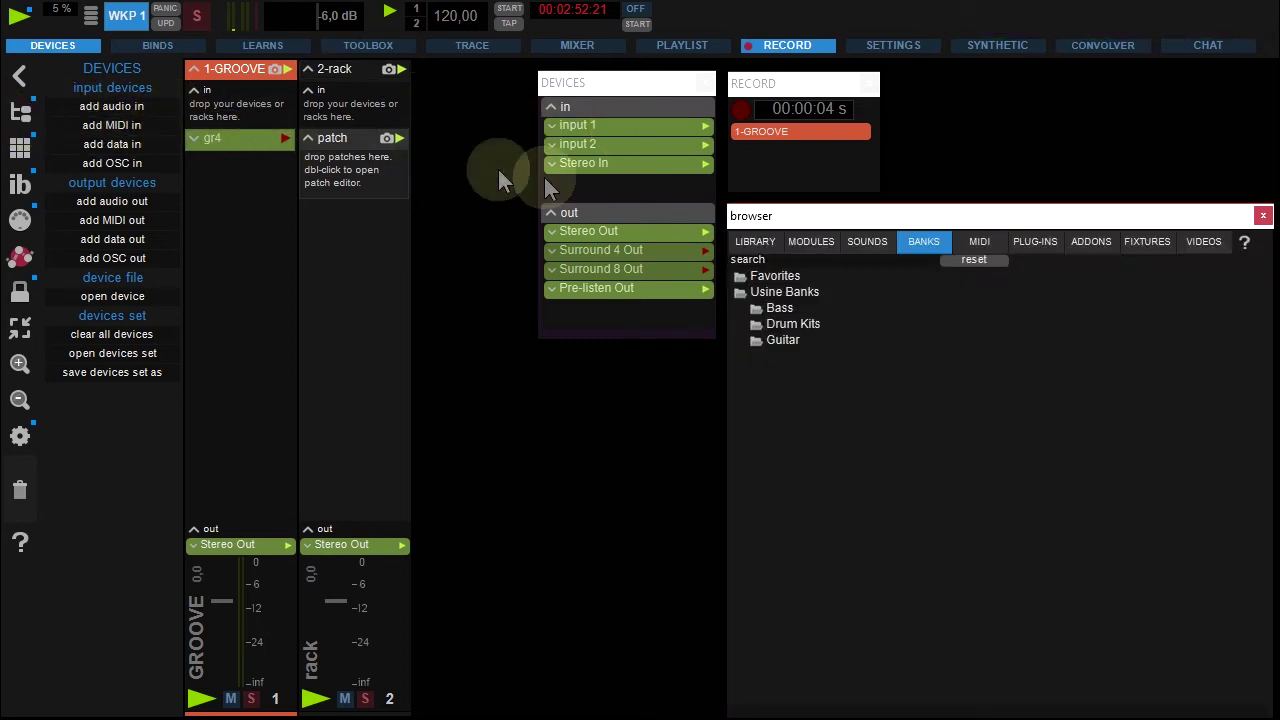
pyautogui.click(755, 242)
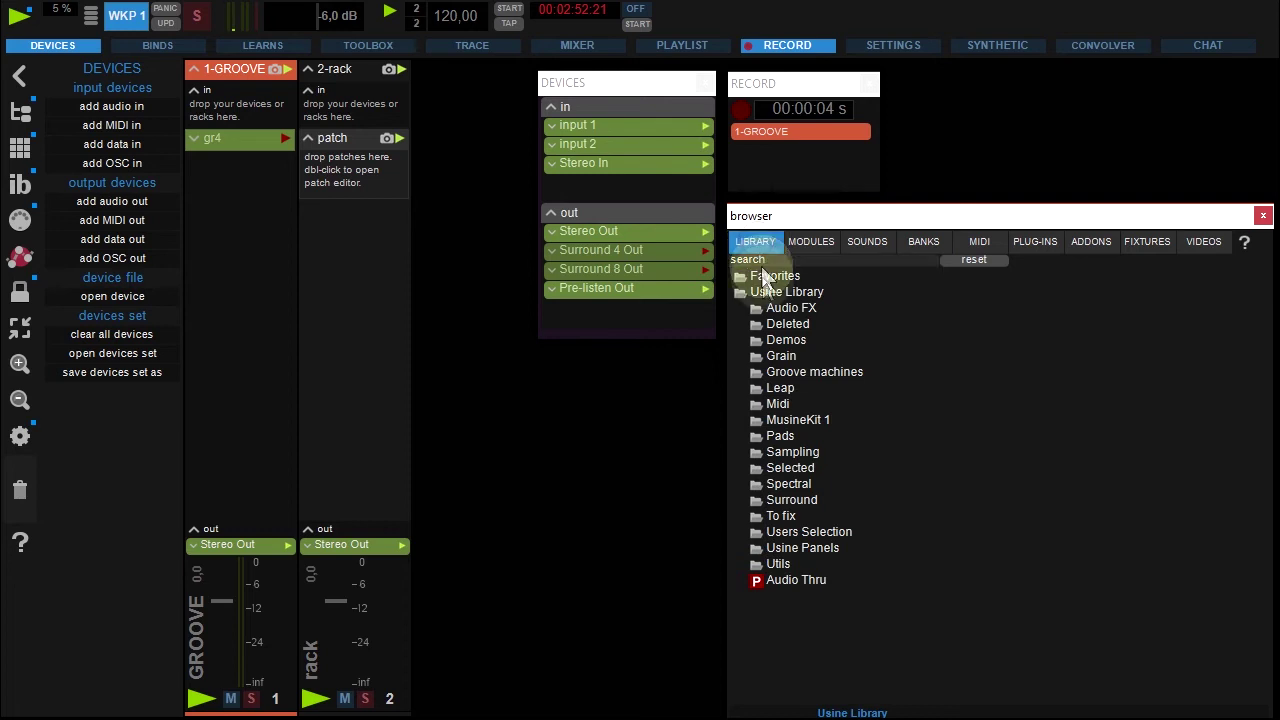
pyautogui.click(774, 304)
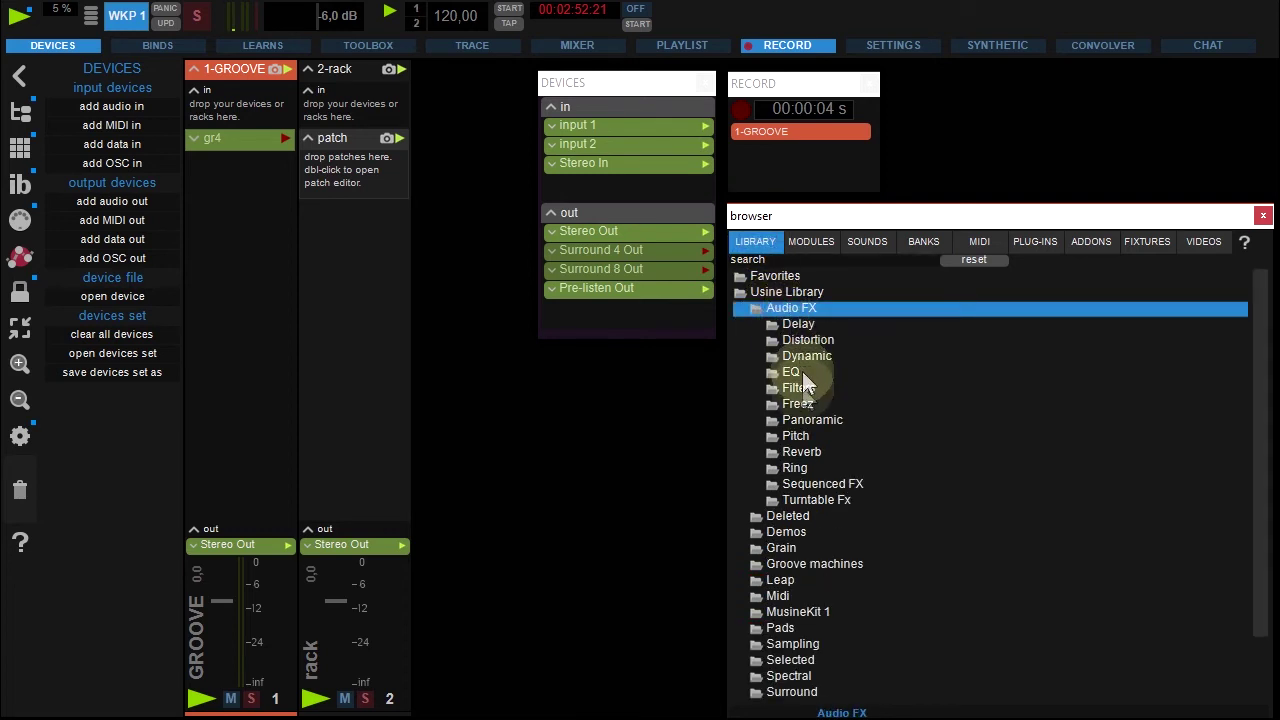
pyautogui.click(809, 451)
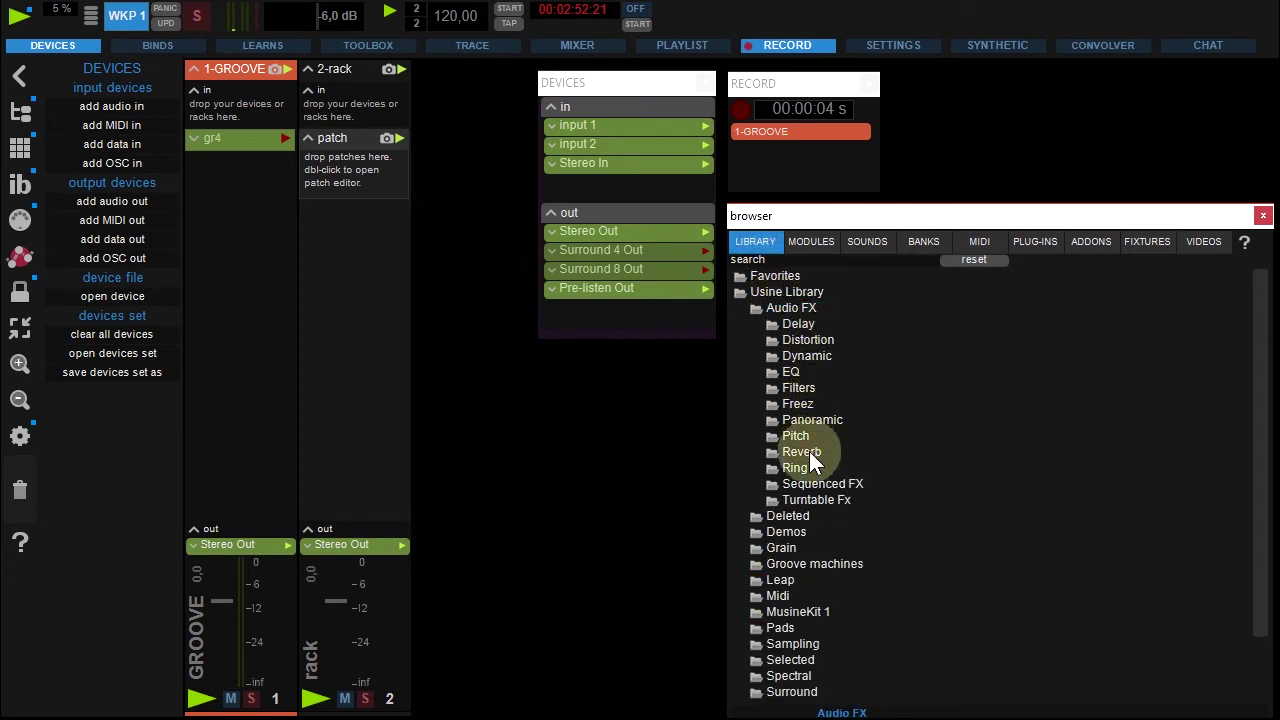
pyautogui.moveTo(815, 483); pyautogui.dragTo(360, 170)
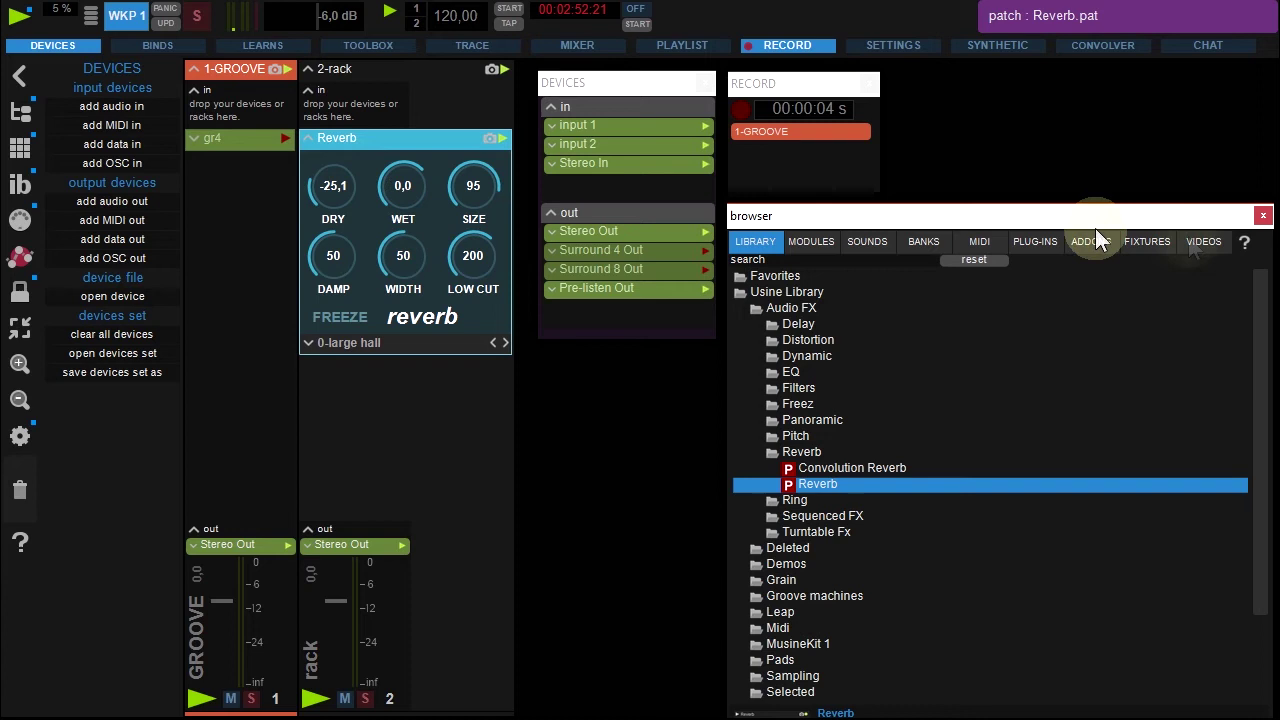
pyautogui.click(1262, 216)
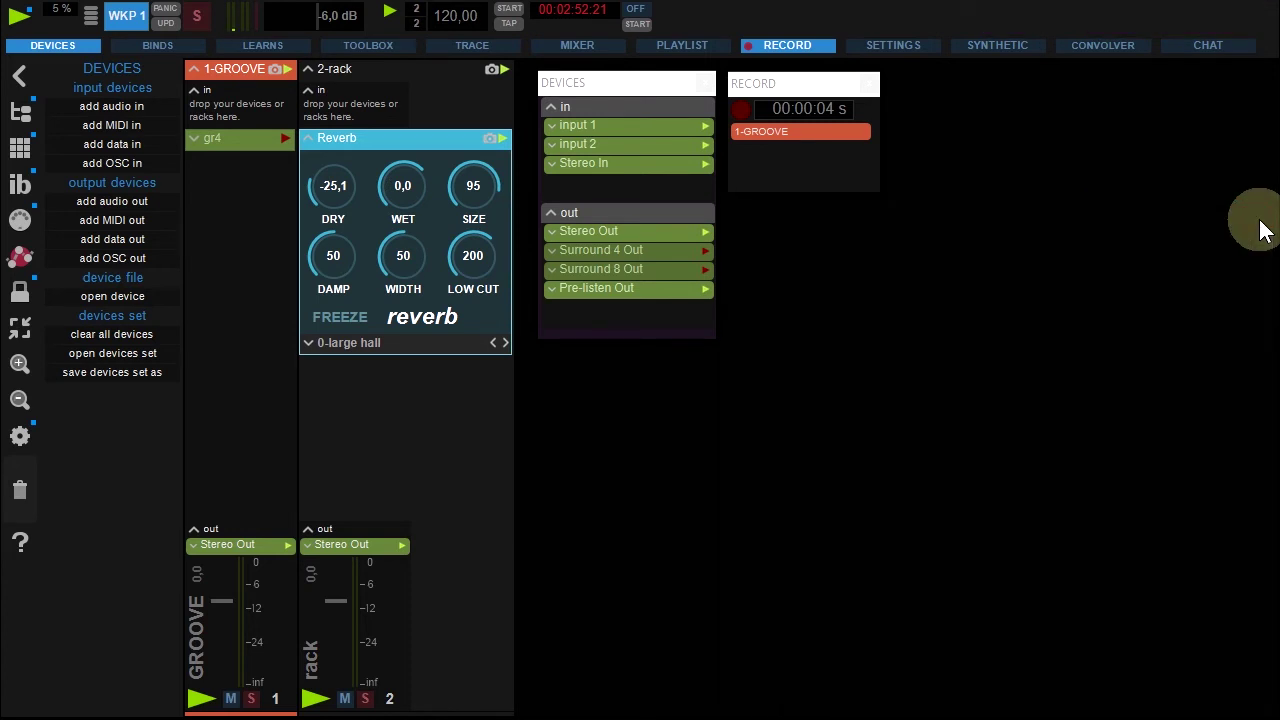
# Step: Rename the second rack REVERB, colour it blue, and route input 1 into it
pyautogui.doubleClick(343, 68)
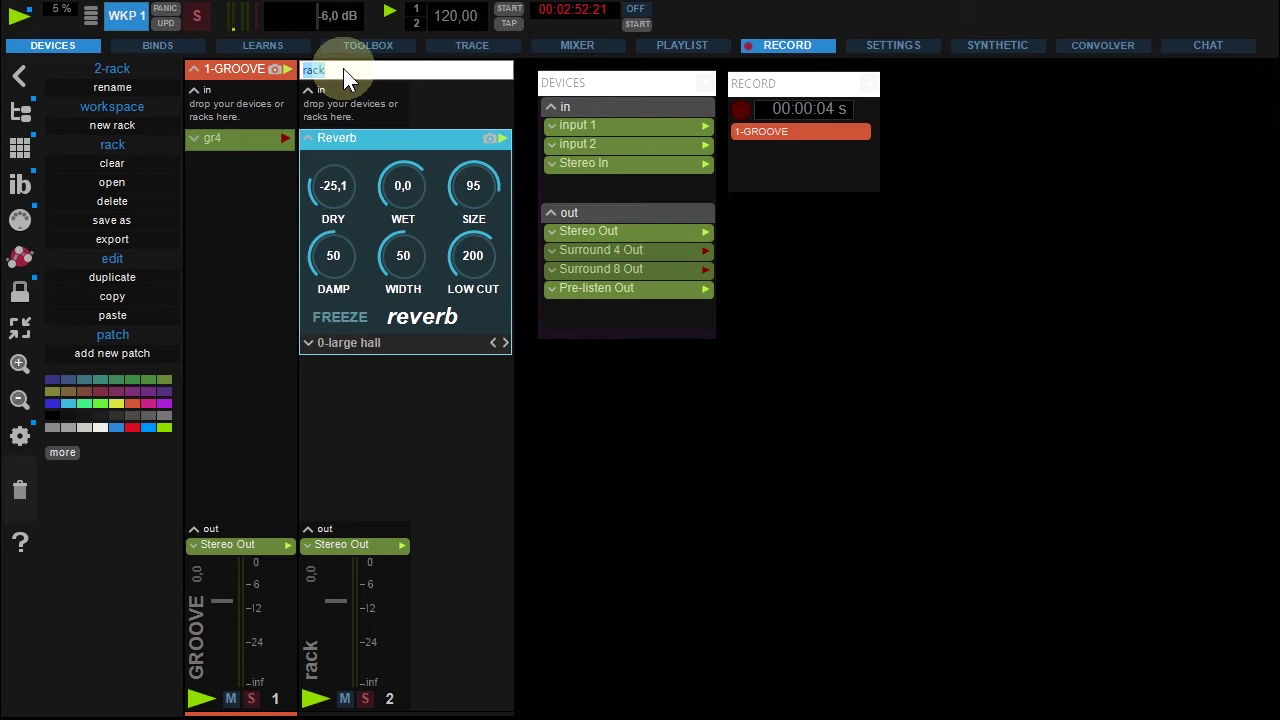
pyautogui.write('REVERB')
pyautogui.press('Return')
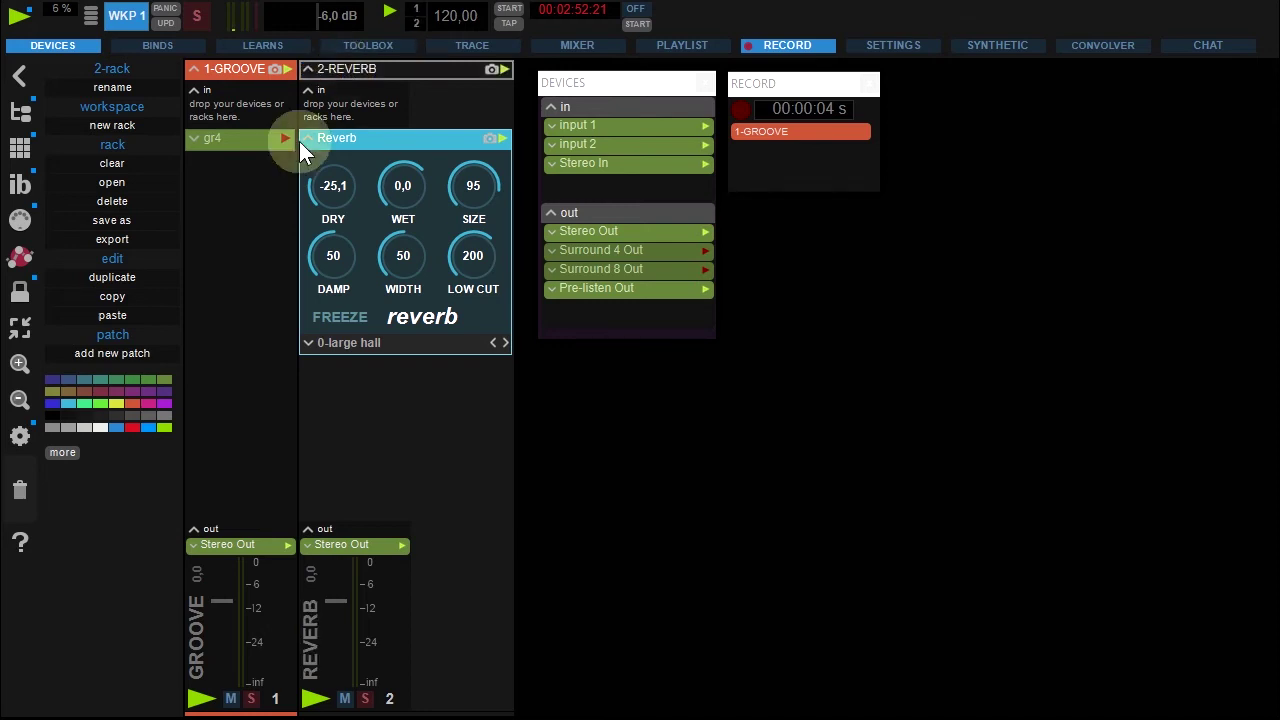
pyautogui.click(149, 425)
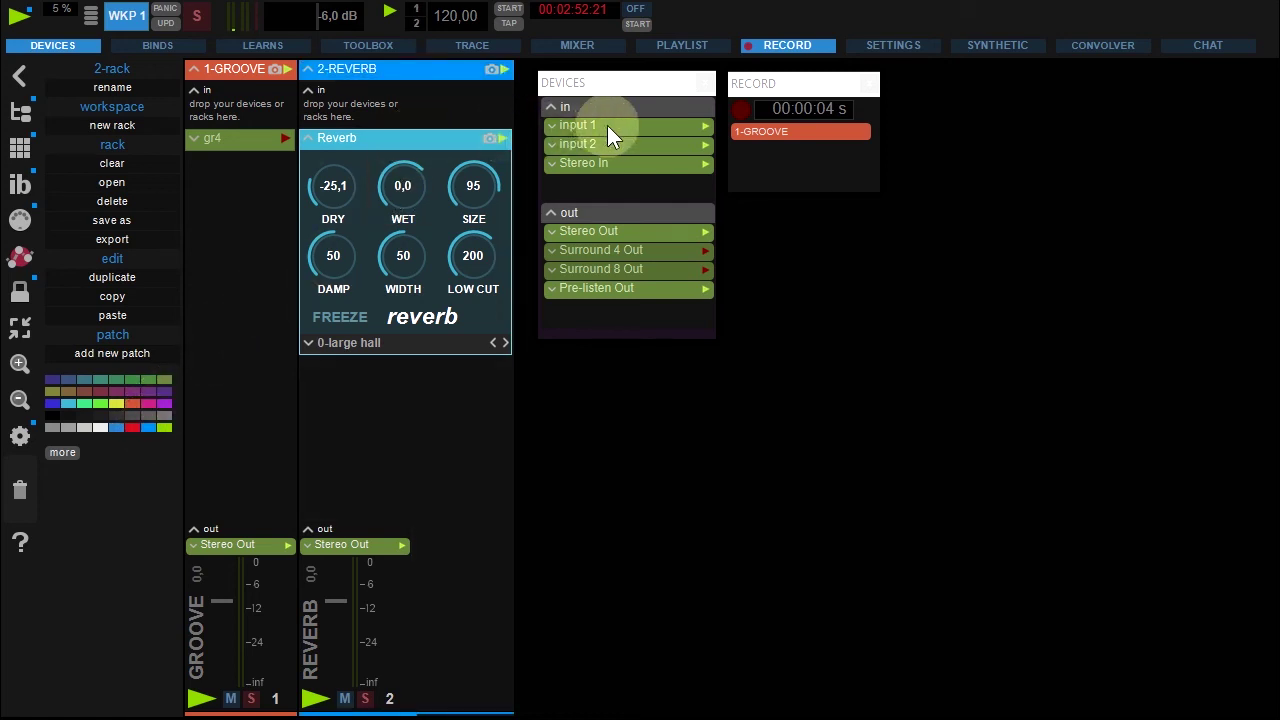
pyautogui.moveTo(607, 125); pyautogui.dragTo(382, 111)
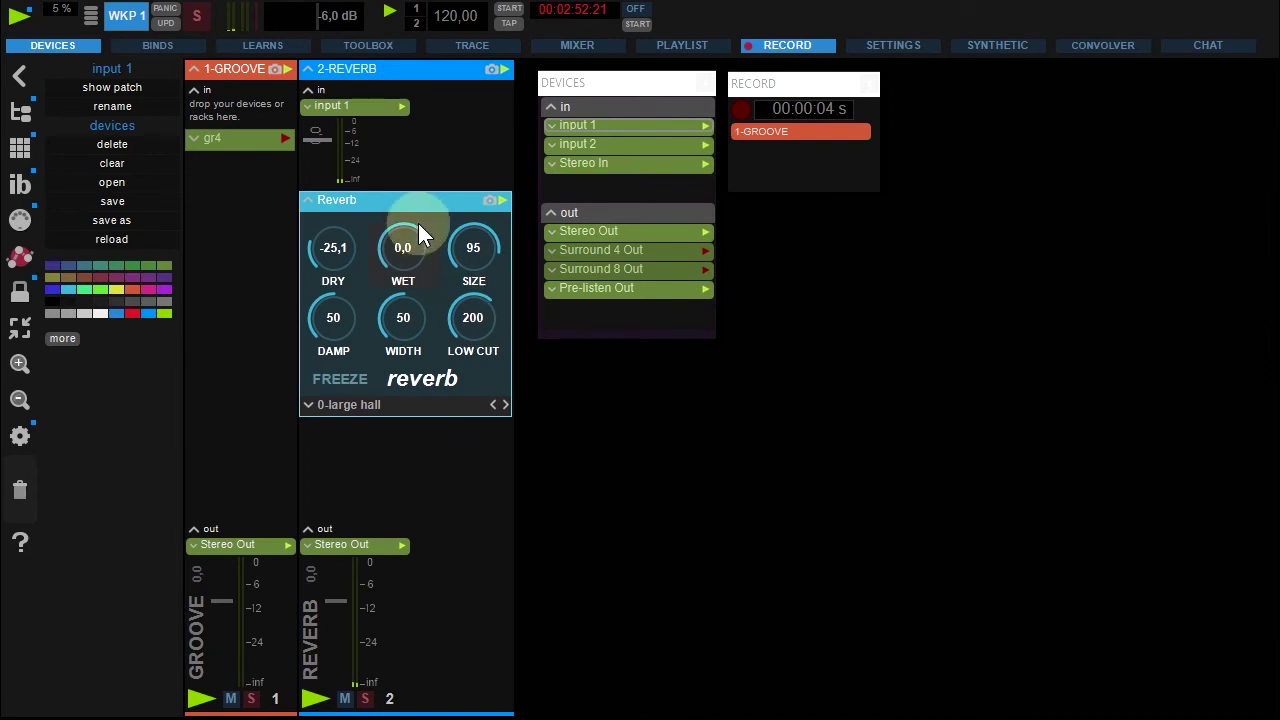
# Step: Add the REVERB rack, input 1 and Stereo Out to the RECORD list
pyautogui.moveTo(368, 70); pyautogui.dragTo(776, 158)
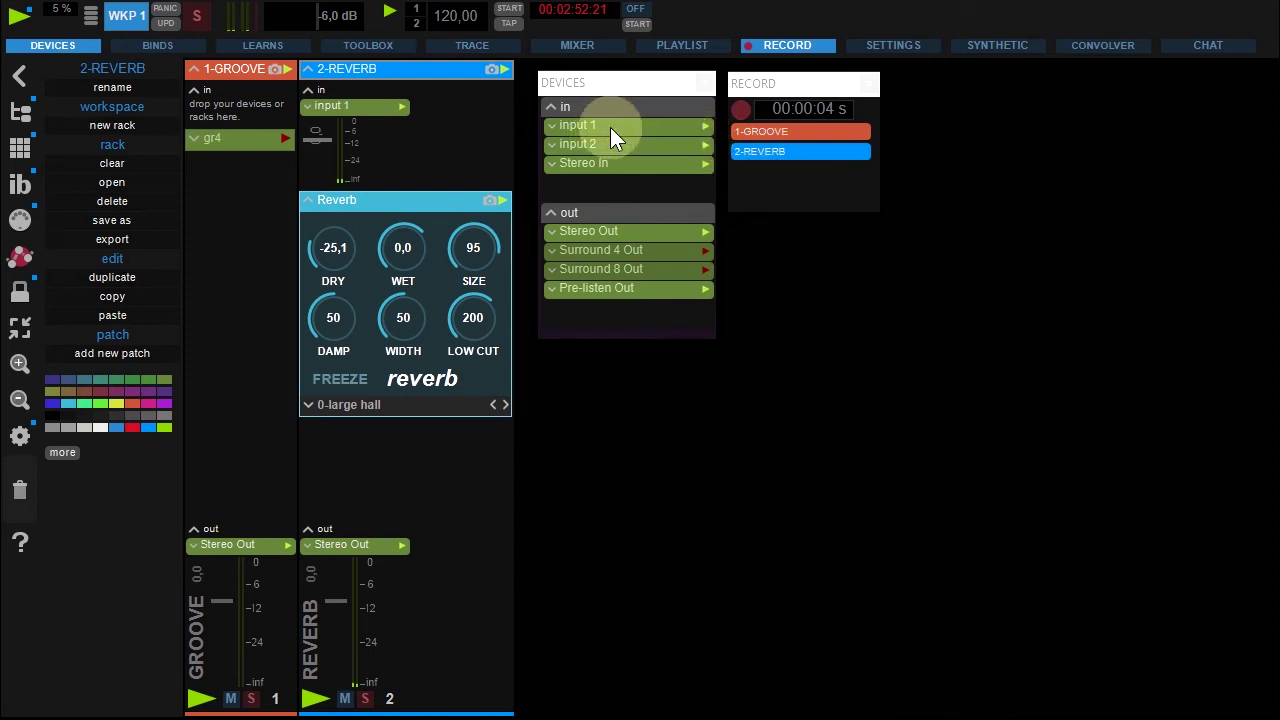
pyautogui.moveTo(610, 127); pyautogui.dragTo(768, 183)
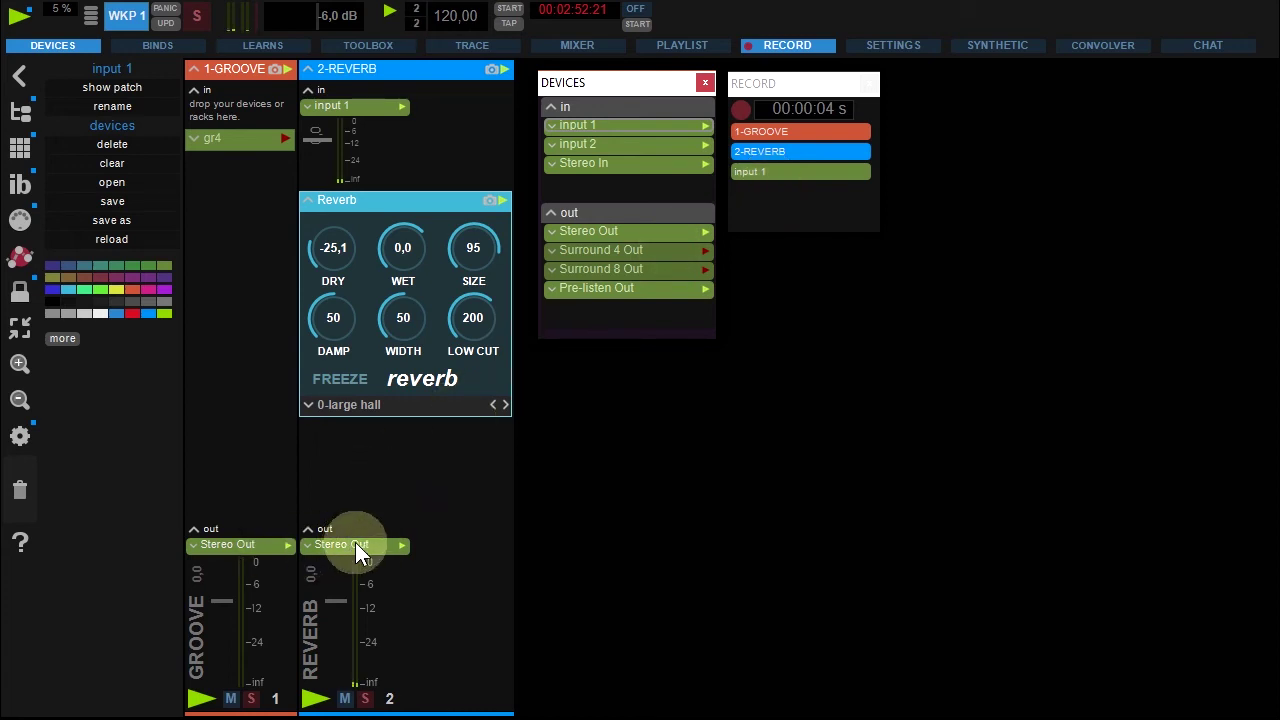
pyautogui.moveTo(609, 228); pyautogui.dragTo(768, 200)
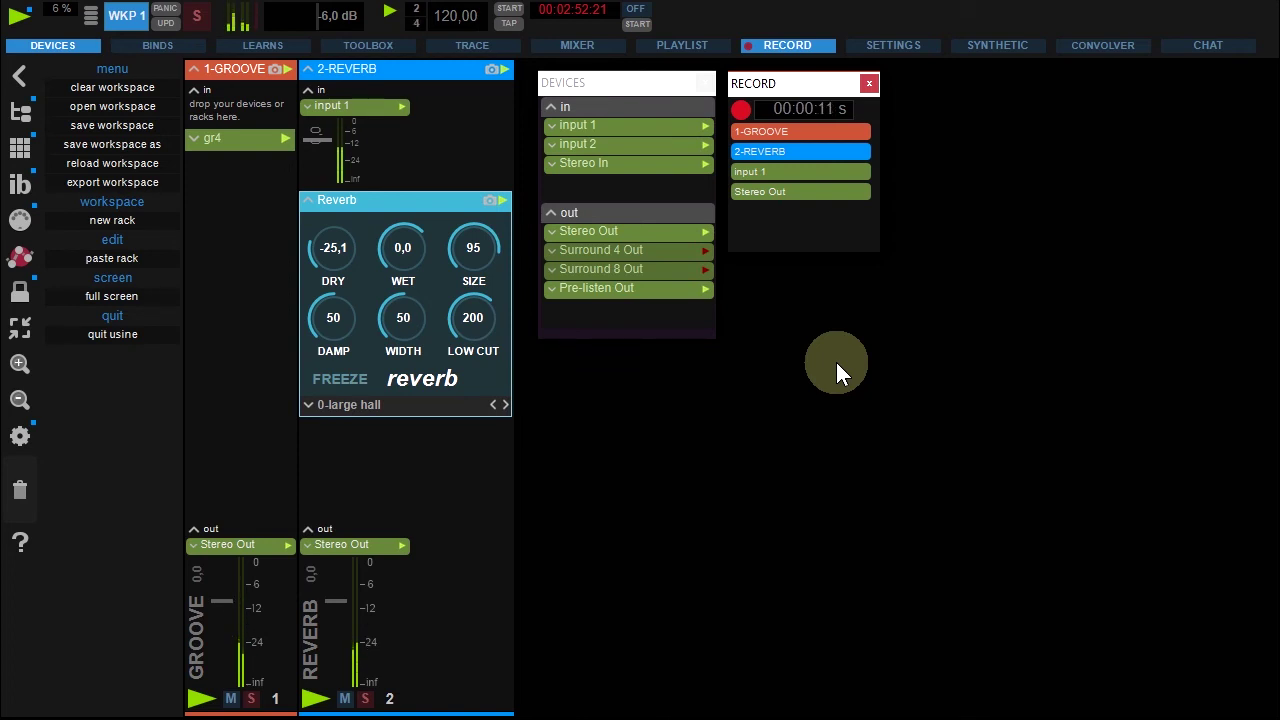
# Step: Stop the four-source recording at 13 seconds and save it as PROJECT
pyautogui.click(742, 110)
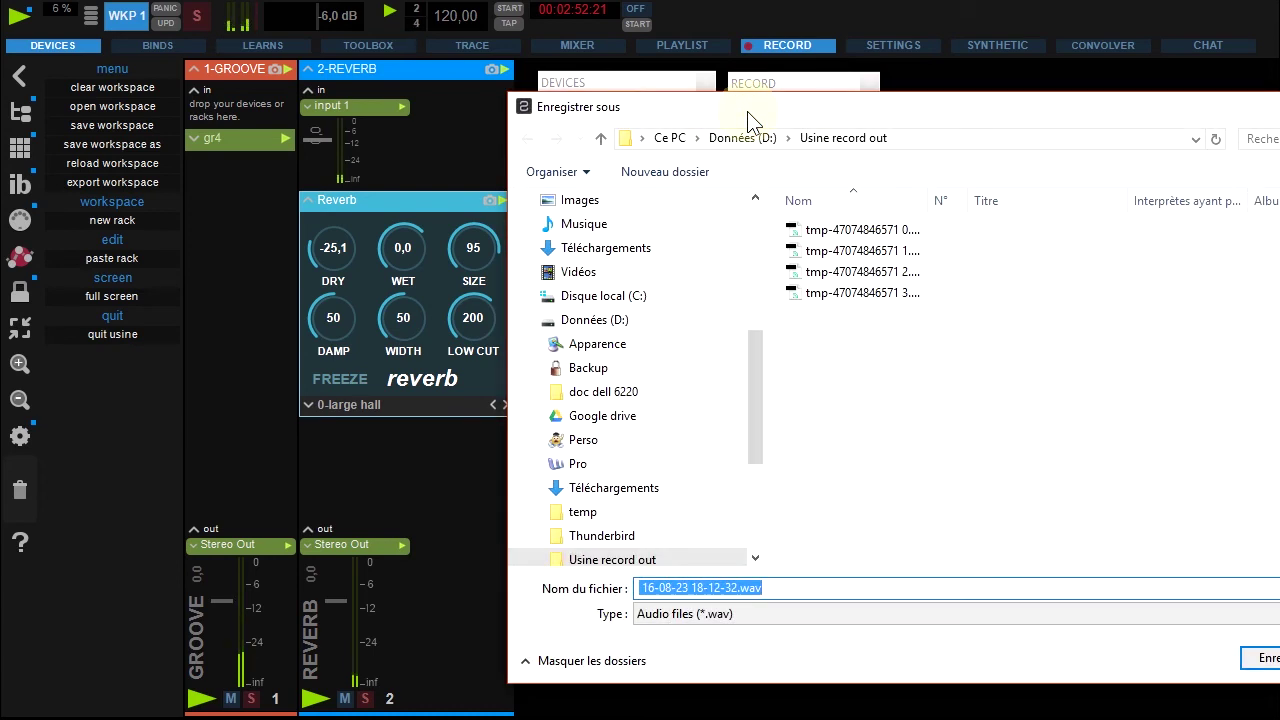
pyautogui.write('PROJECT')
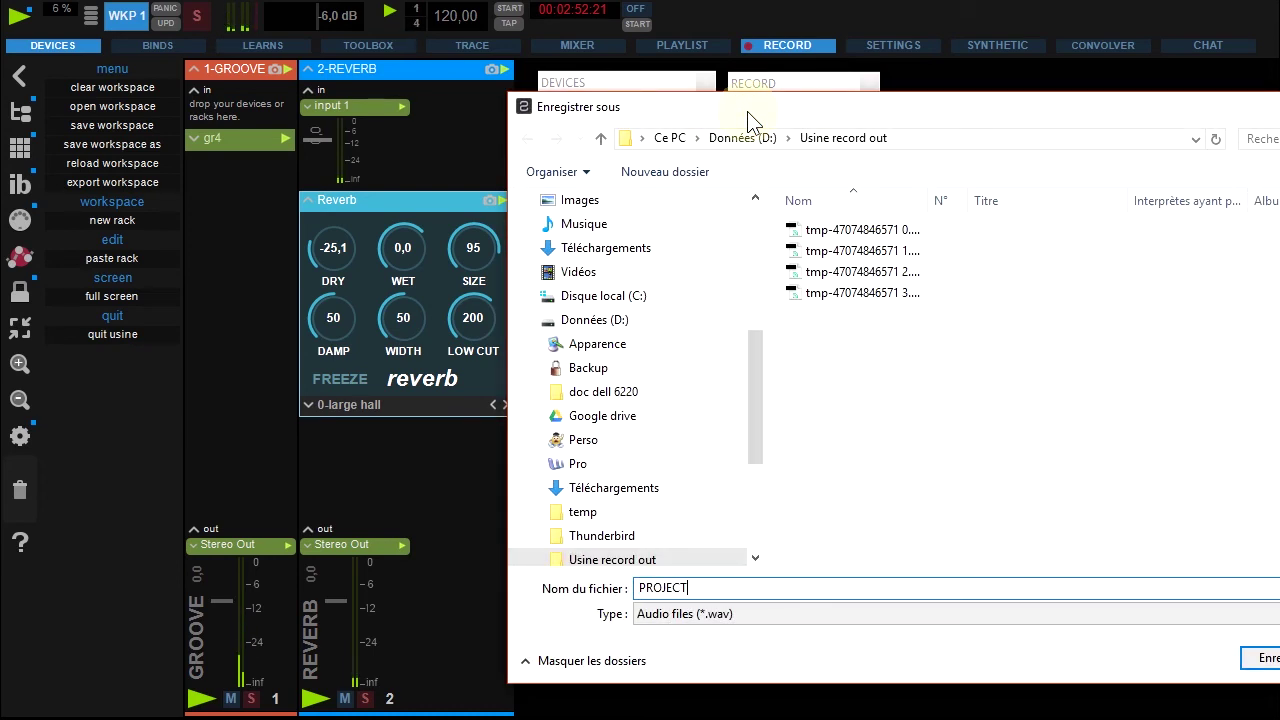
pyautogui.press('Return')
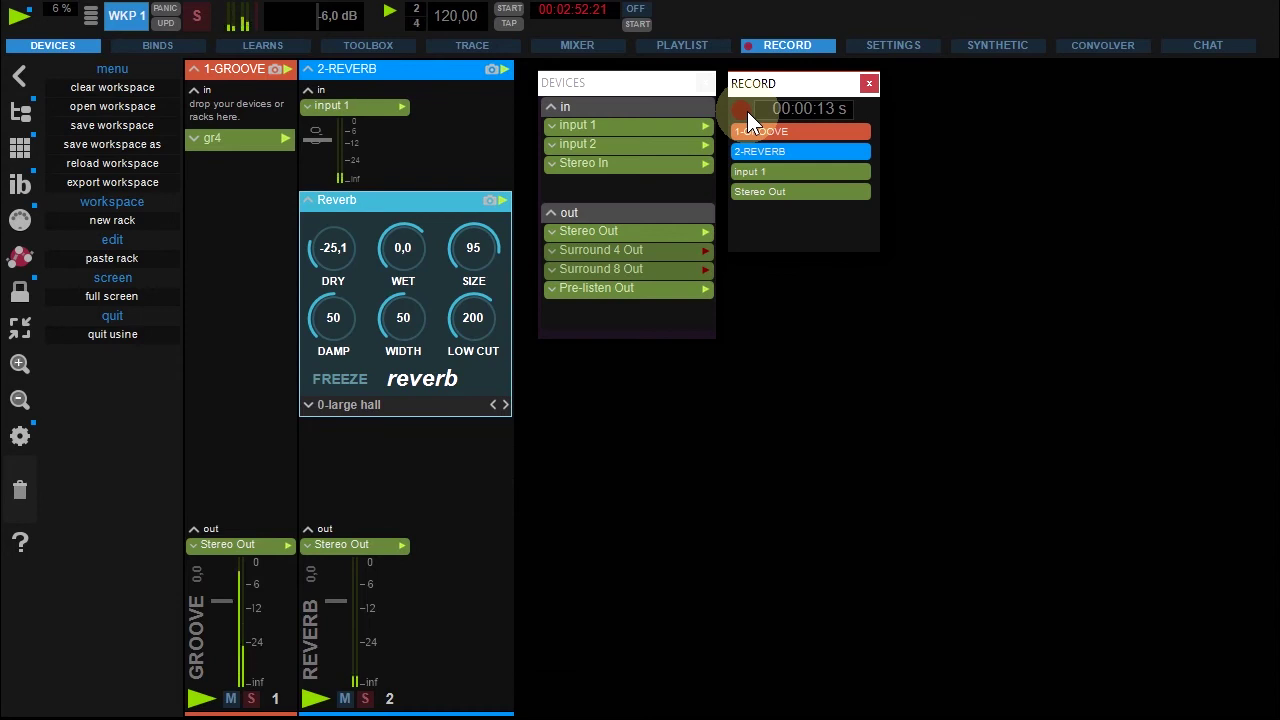
# Step: Stop Usine playback and check the GROOVE, REVERB, input 1 and Stereo Out PROJECT WAV files
pyautogui.click(27, 19)
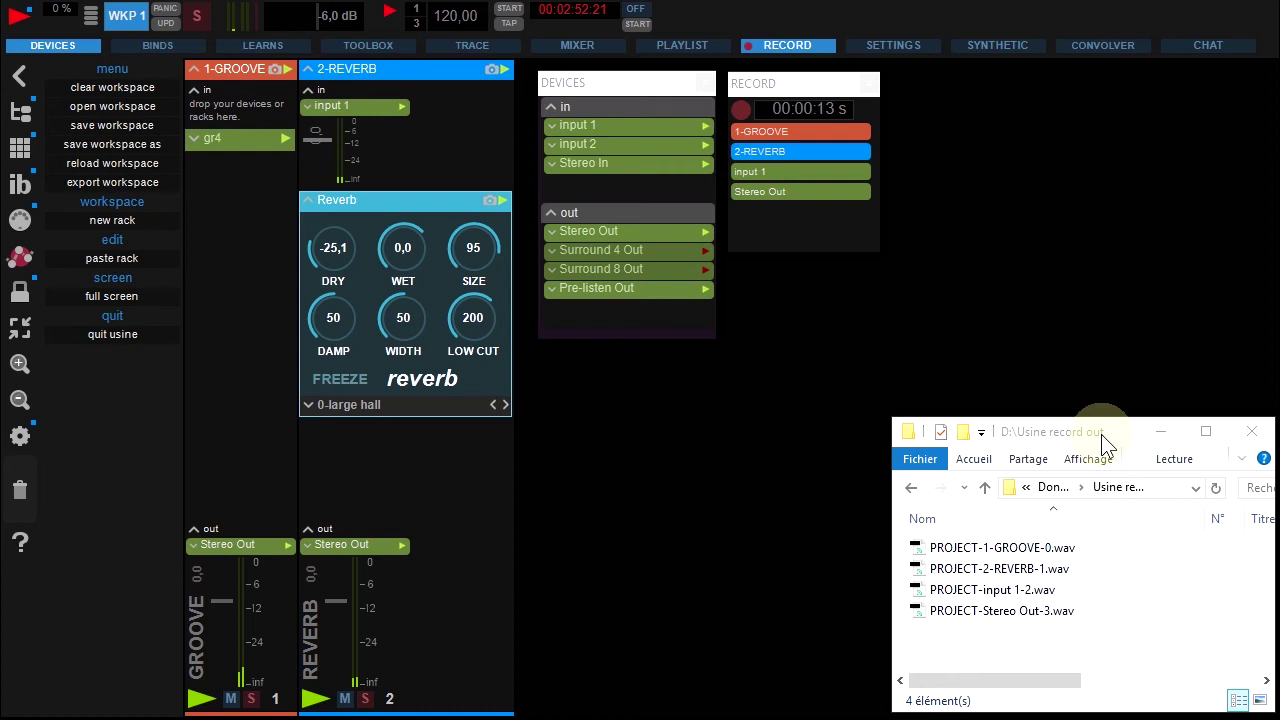
pyautogui.click(983, 547)
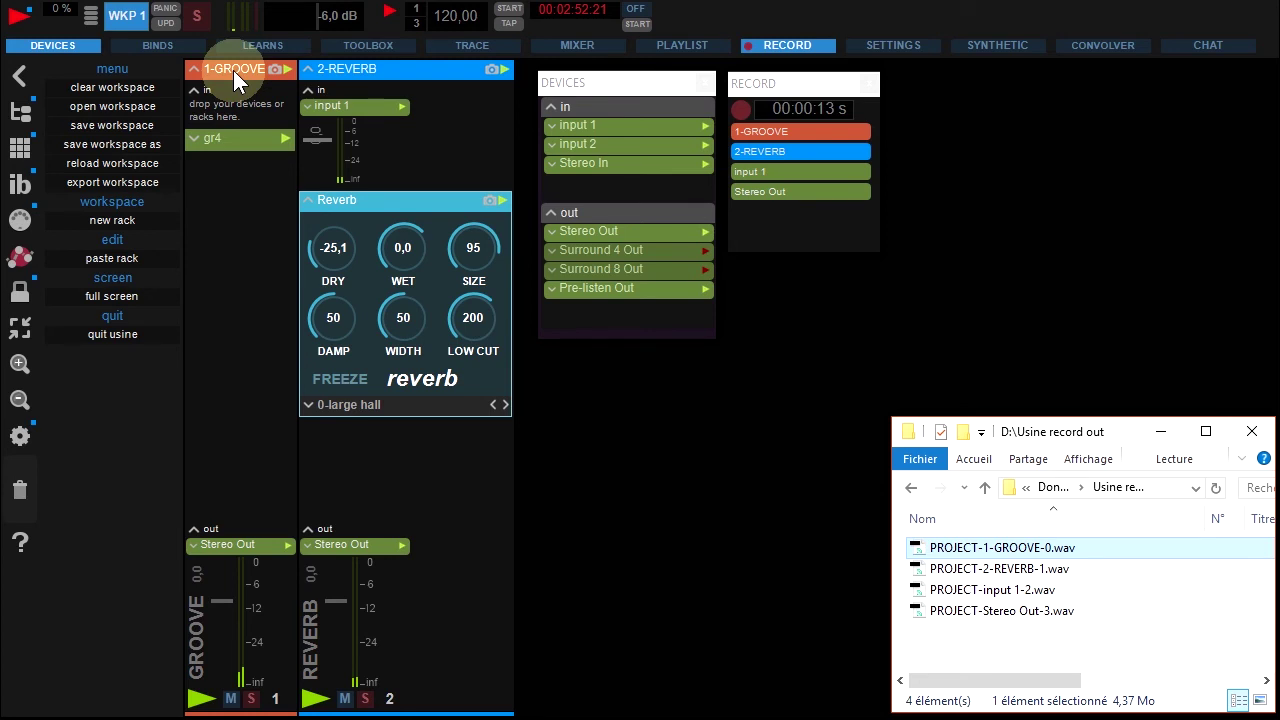
pyautogui.click(958, 568)
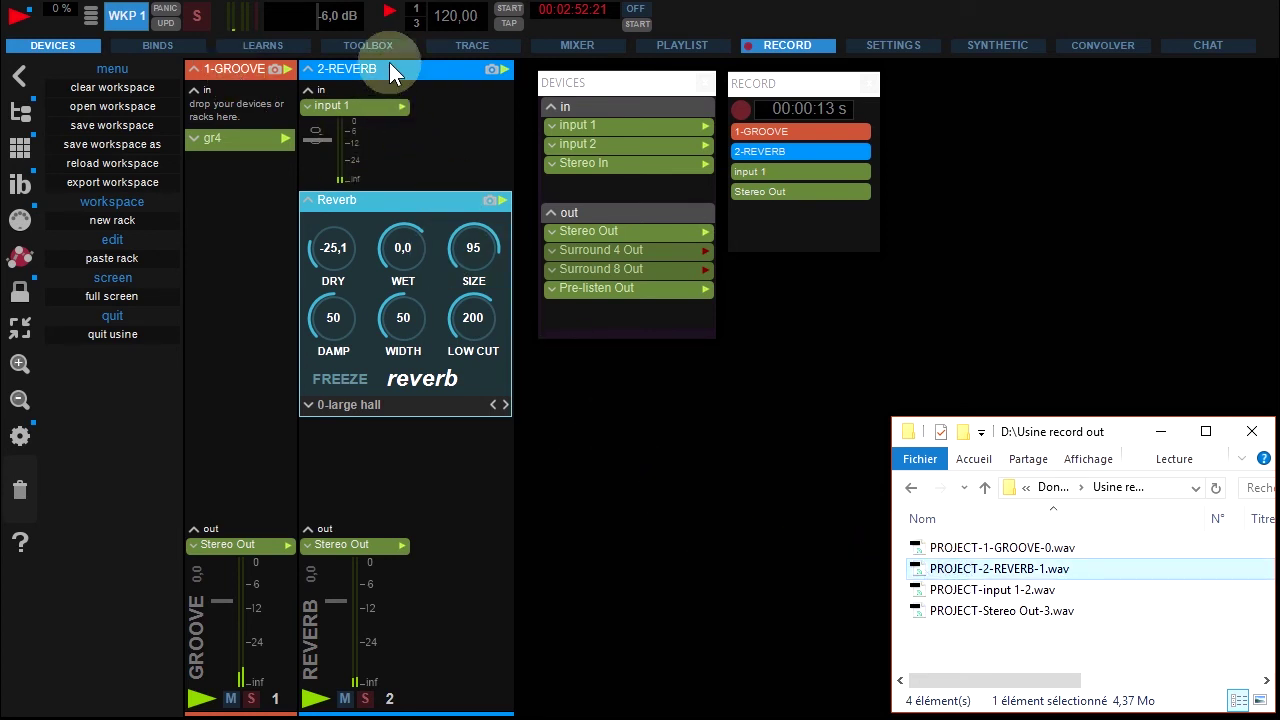
pyautogui.click(940, 591)
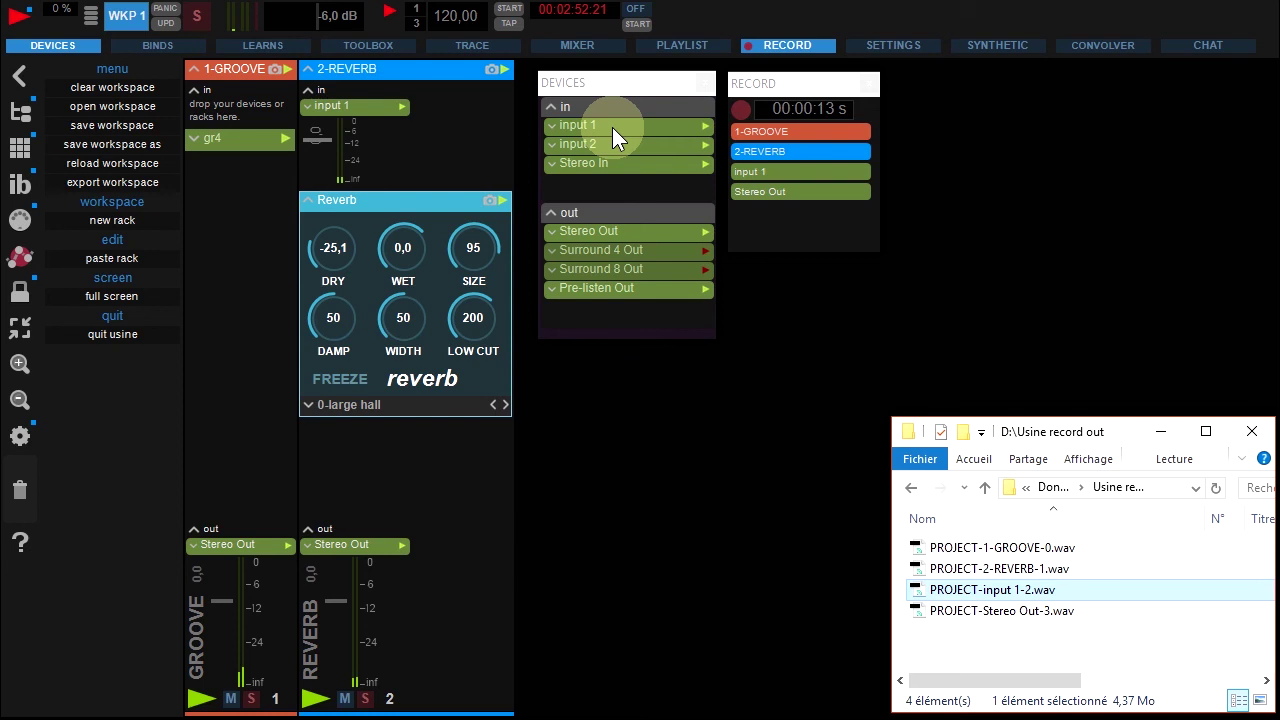
pyautogui.click(941, 611)
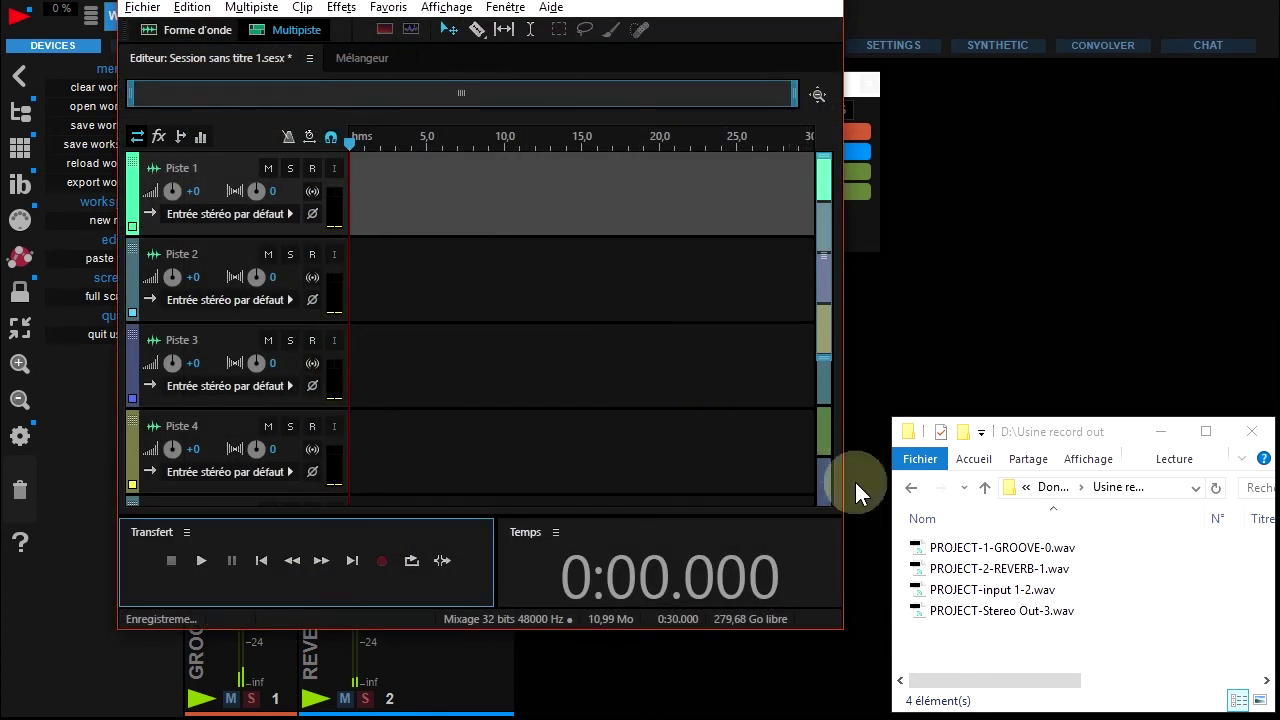
# Step: Place the groove, reverb, input 1 and Stereo Out takes on Audition tracks 1–4 at zero
pyautogui.moveTo(975, 548); pyautogui.dragTo(337, 215)
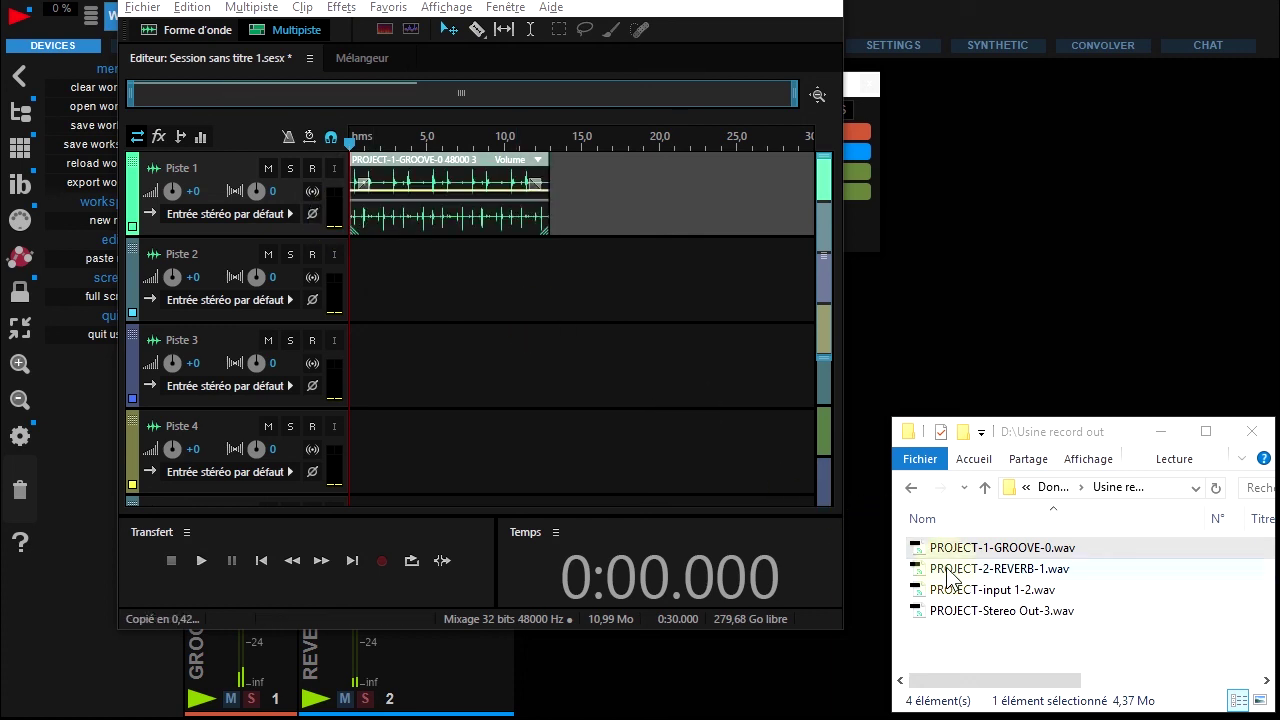
pyautogui.moveTo(950, 570); pyautogui.dragTo(335, 285)
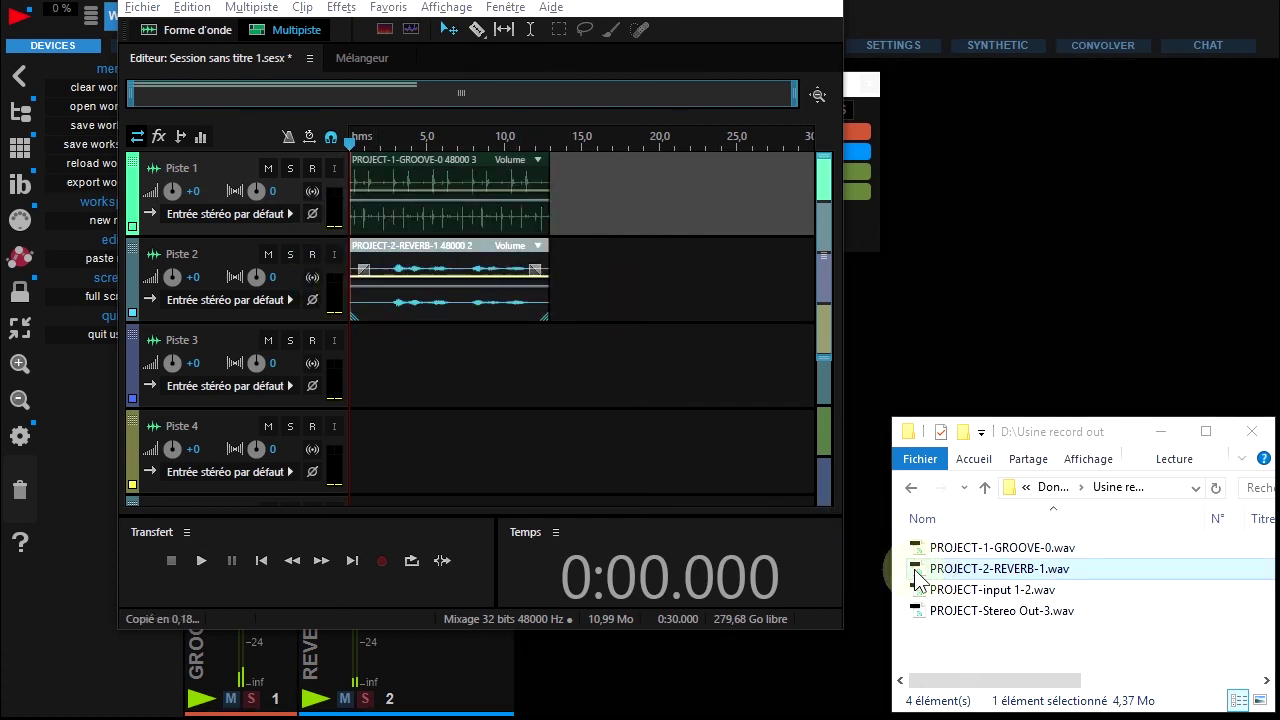
pyautogui.moveTo(925, 589); pyautogui.dragTo(350, 352)
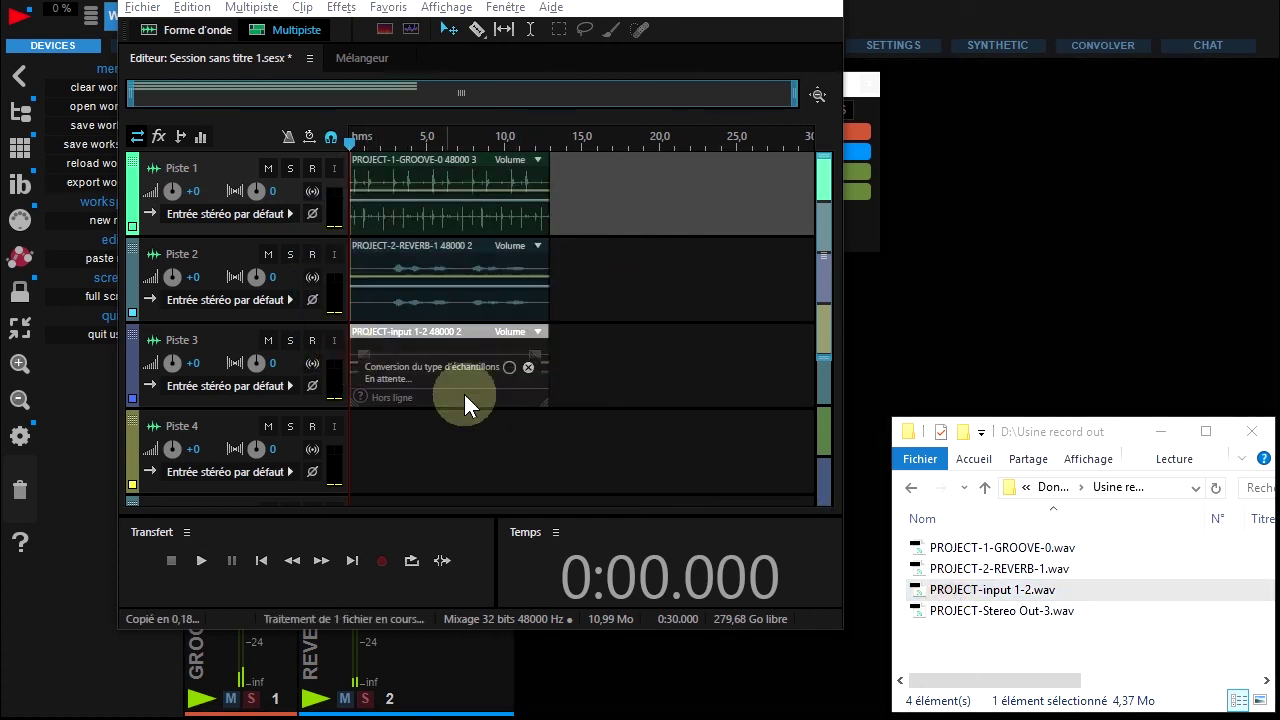
pyautogui.moveTo(962, 612); pyautogui.dragTo(345, 445)
# Step: Play the session, soloing tracks 1 through 4 in turn, then unsolo track 4
pyautogui.click(200, 563)
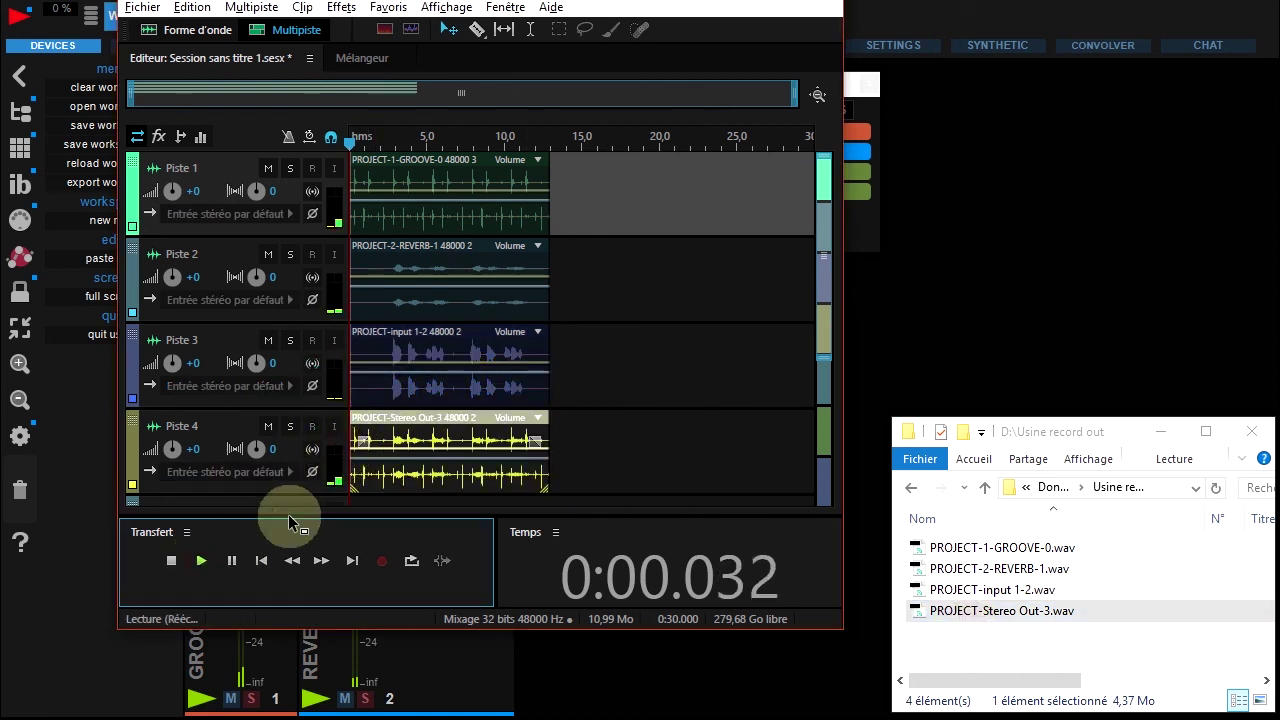
pyautogui.click(292, 167)
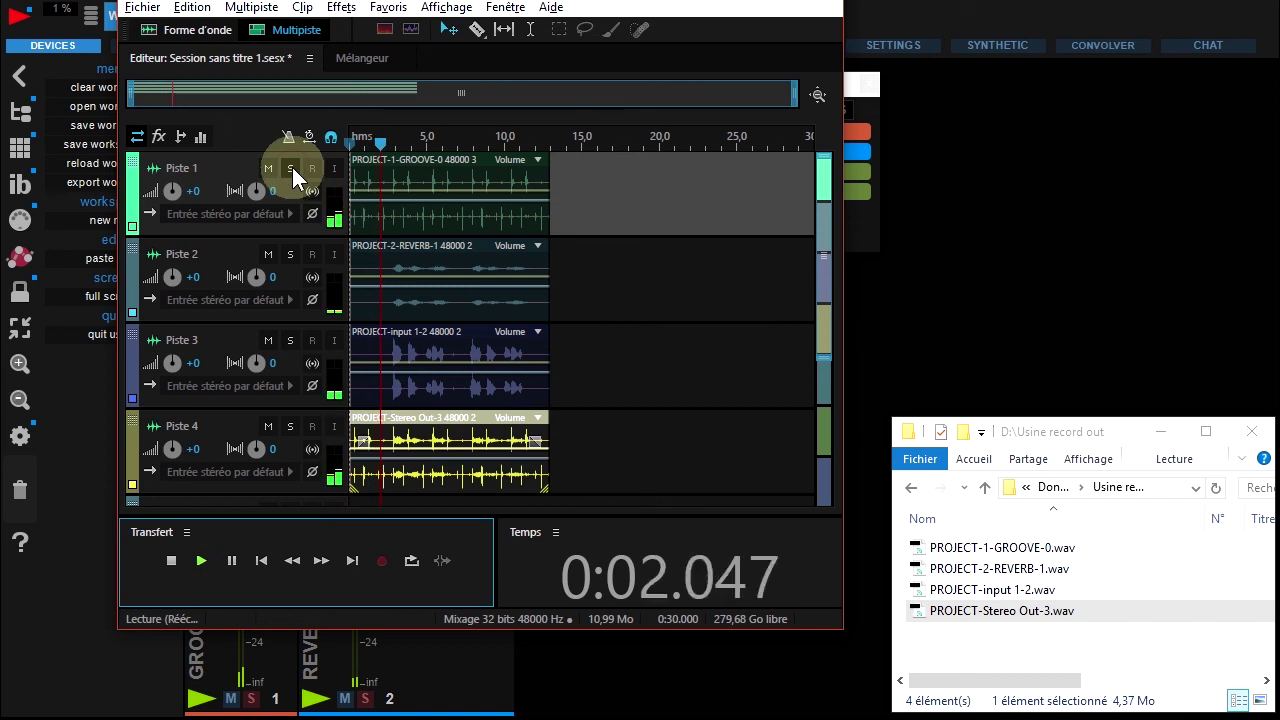
pyautogui.click(288, 256)
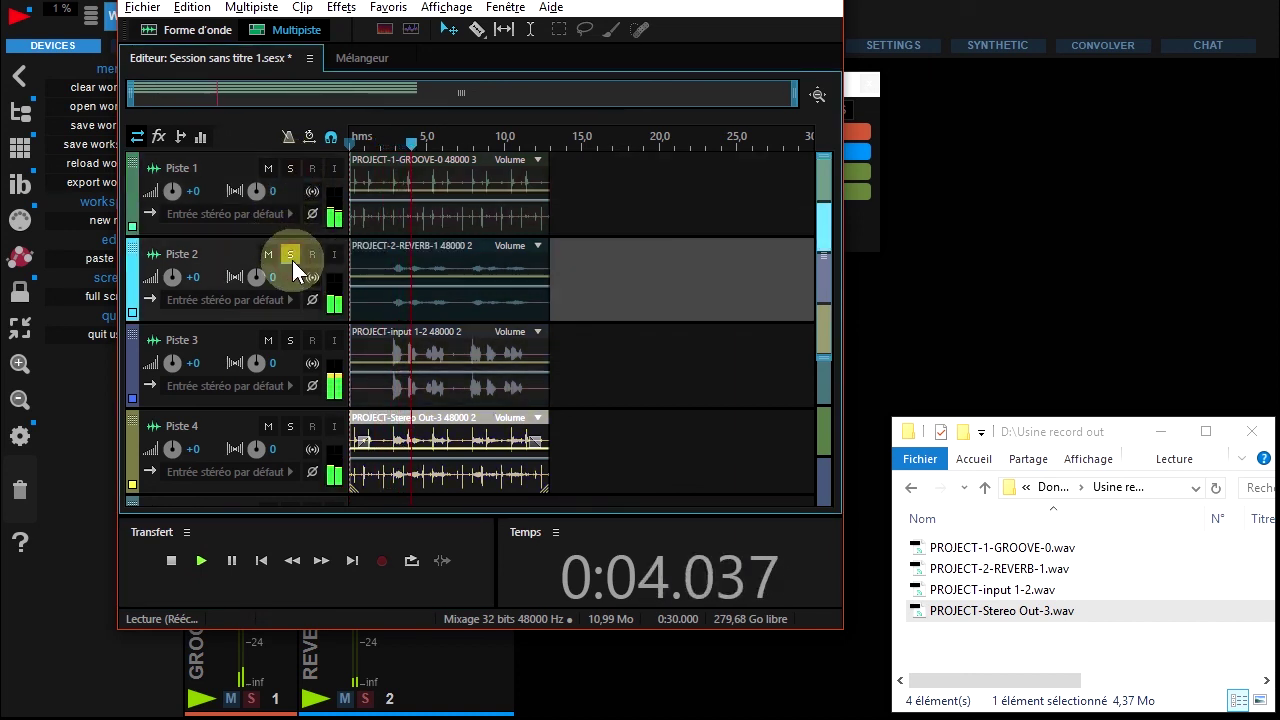
pyautogui.click(289, 339)
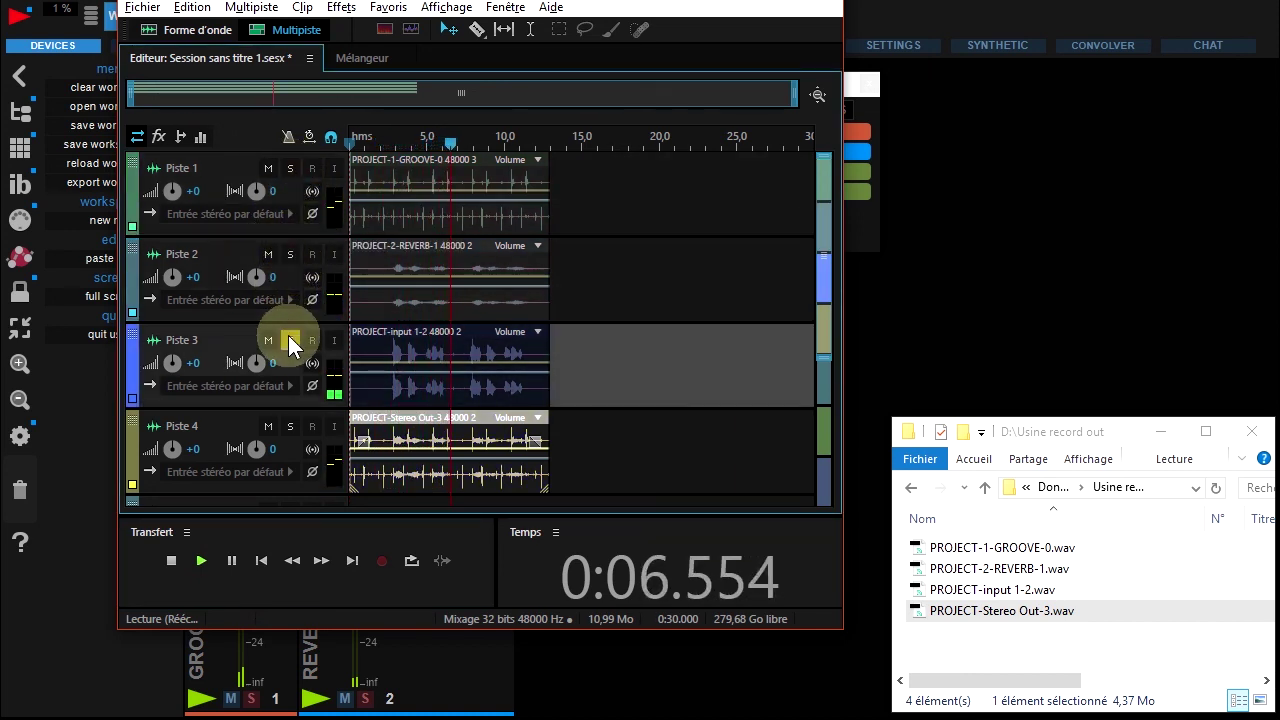
pyautogui.click(290, 428)
pyautogui.click(290, 428)
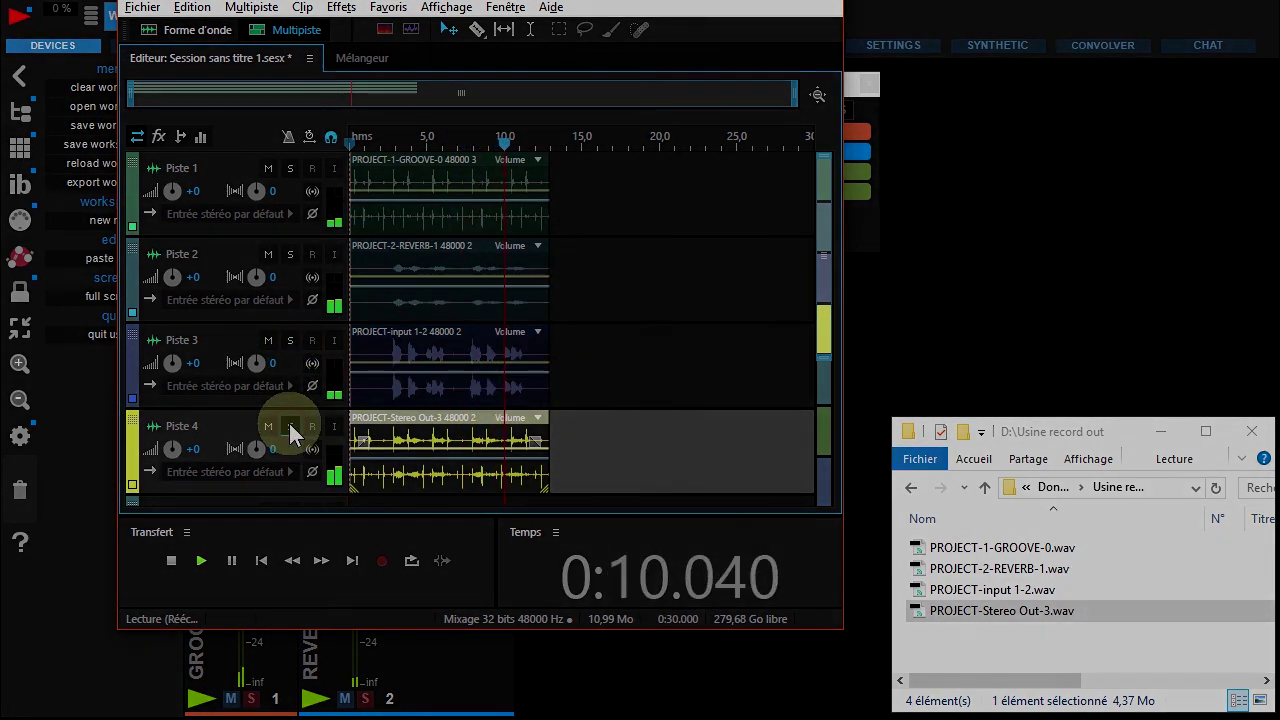